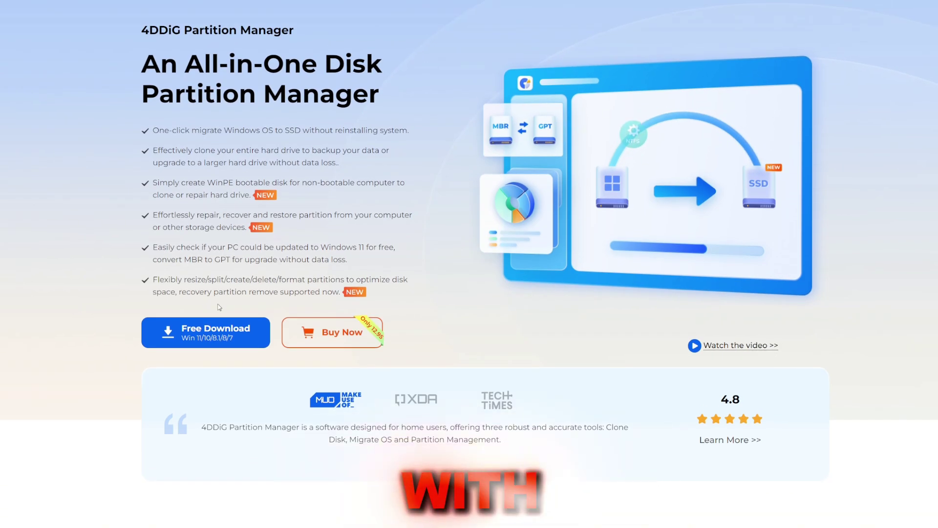
# Start the free installer download, browse the feature sections, and expand the Select Migrate OS and Successfully Migrate System steps
pyautogui.click(233, 333)
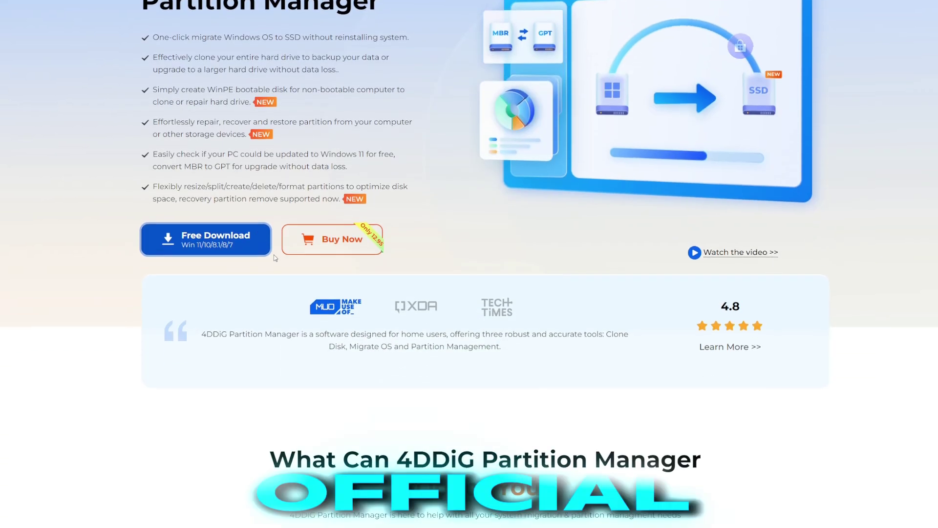
pyautogui.scroll(-8, 276, 258)
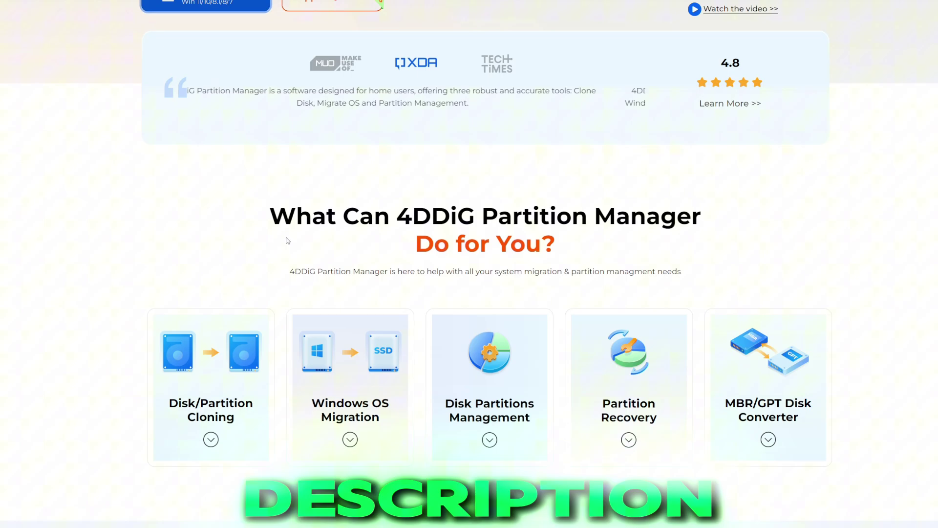
pyautogui.scroll(-1, 248, 238)
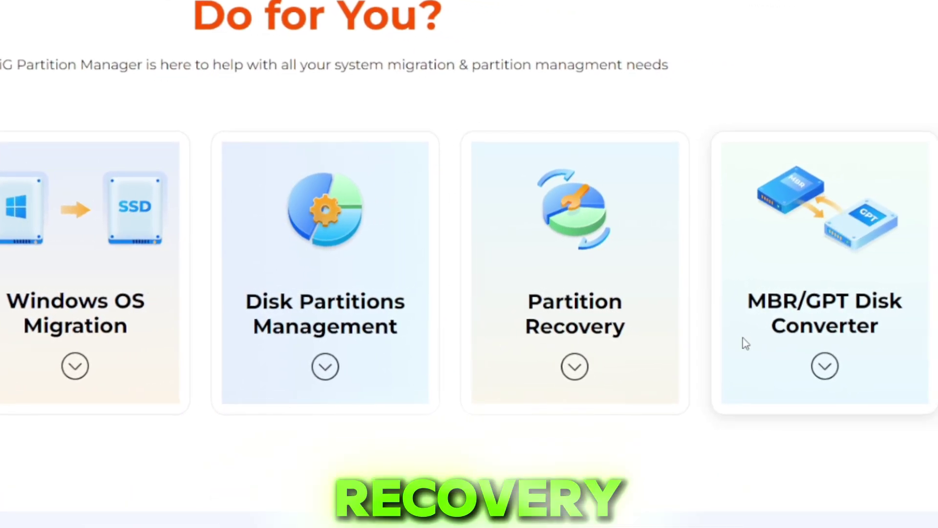
pyautogui.scroll(-15, 410, 267)
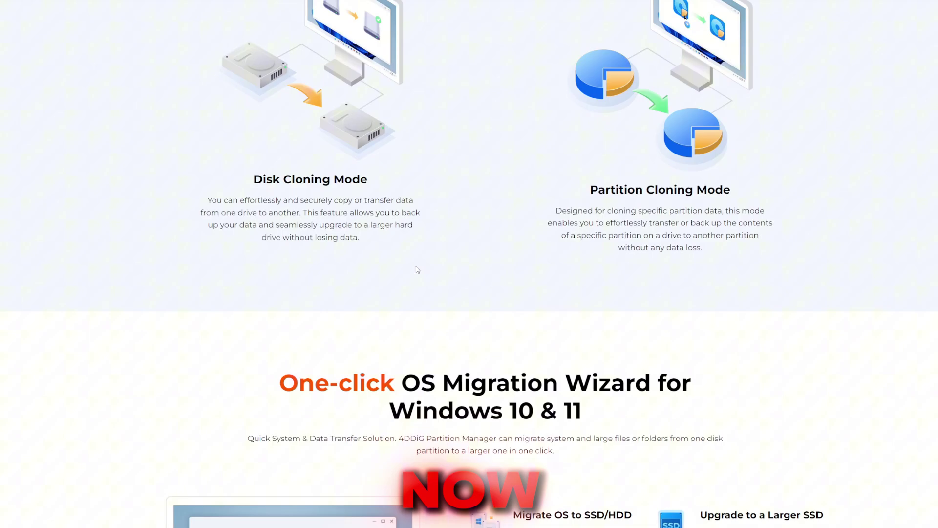
pyautogui.scroll(-8, 405, 266)
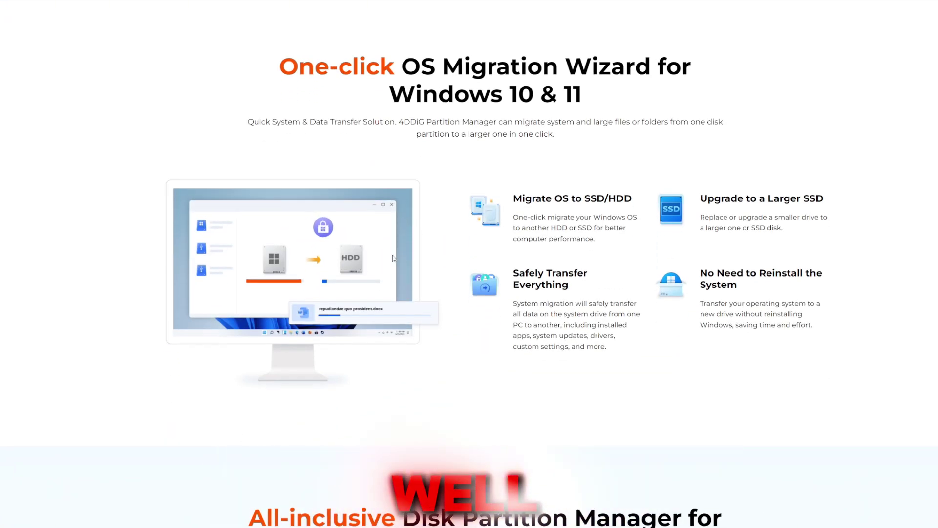
pyautogui.scroll(-1, 422, 156)
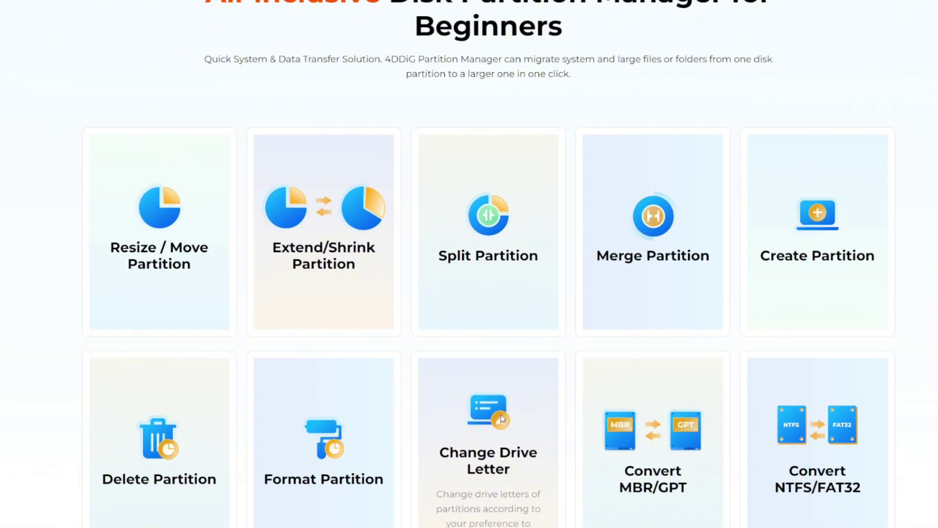
pyautogui.click(263, 147)
pyautogui.click(246, 300)
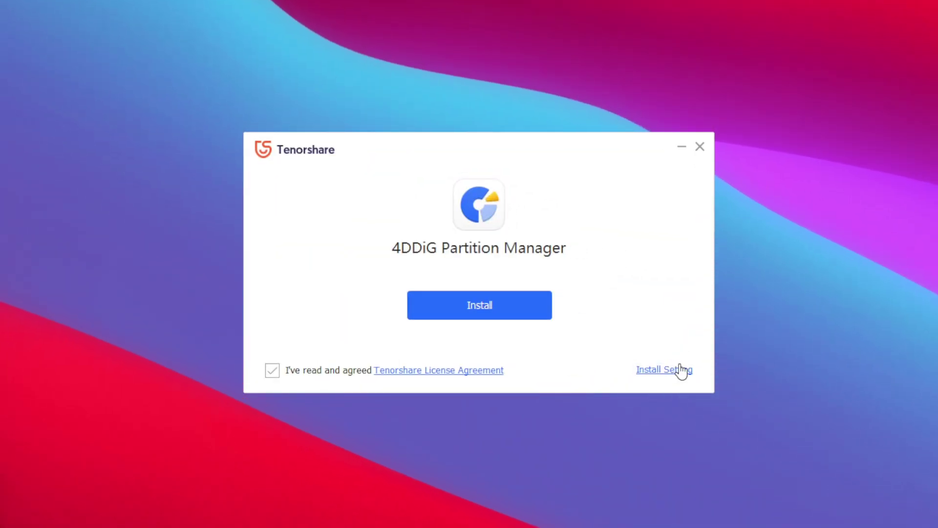
# Check the English language and default Tenorshare install path, then install the program
pyautogui.click(681, 371)
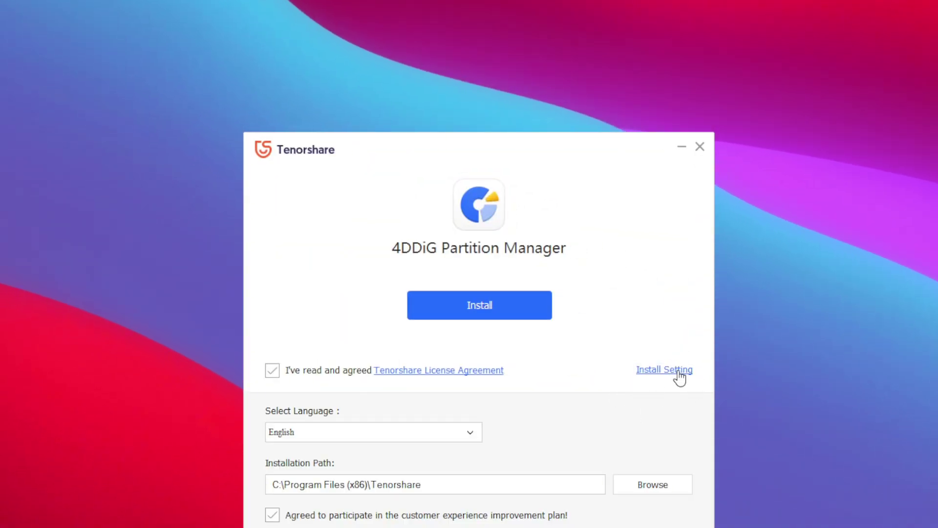
pyautogui.click(680, 370)
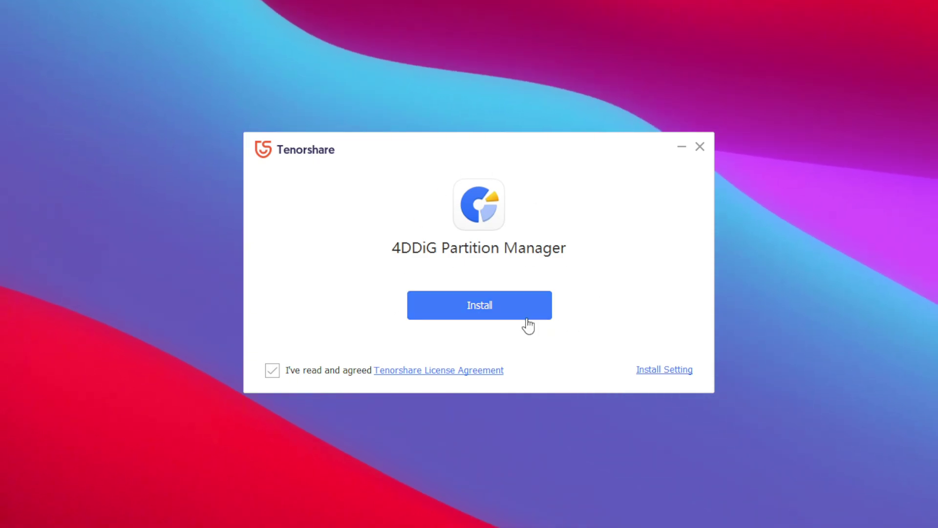
pyautogui.click(464, 316)
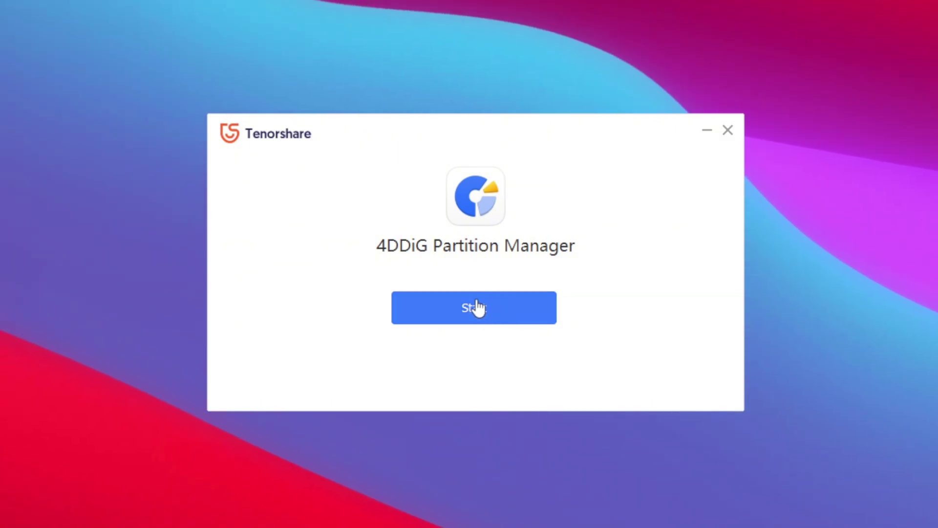
# Launch the partition manager and review its license registration details
pyautogui.click(477, 309)
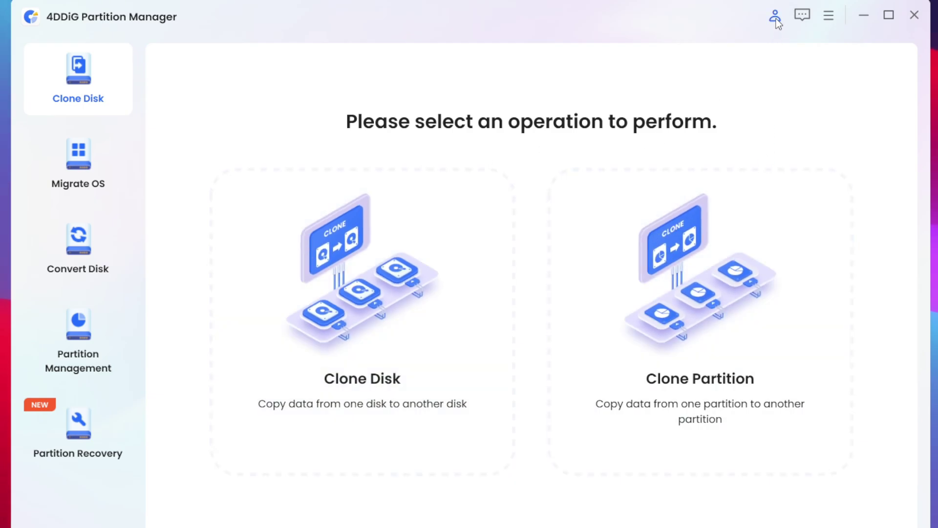
pyautogui.click(776, 18)
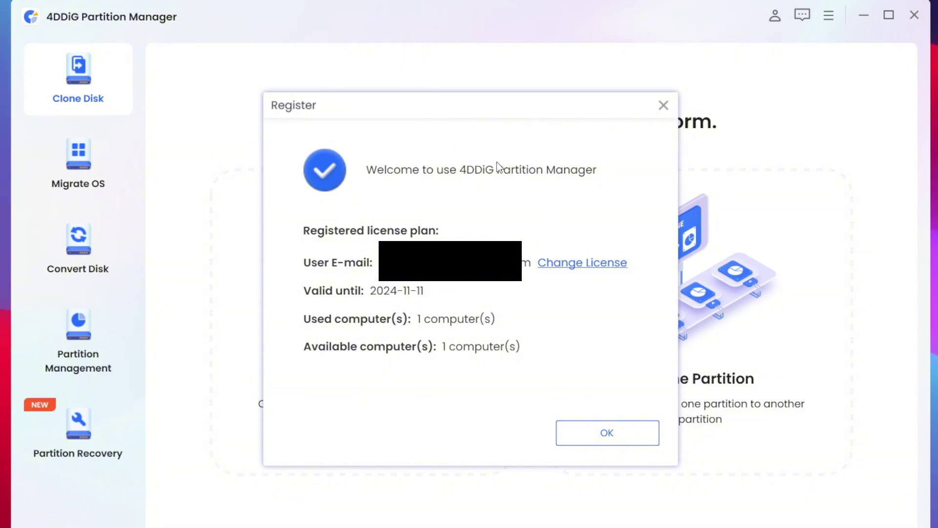
pyautogui.click(580, 443)
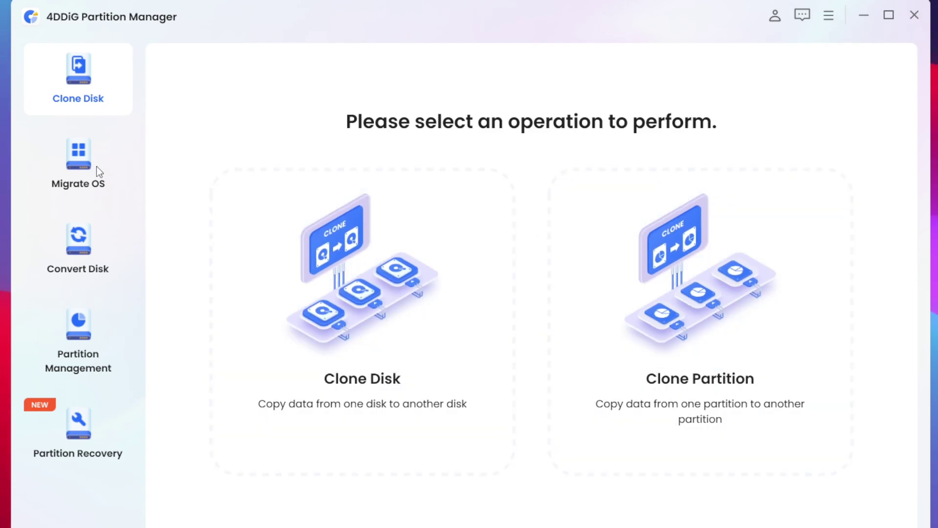
# Visit the Migrate OS, Convert Disk, Partition Management and Partition Recovery pages
pyautogui.click(97, 169)
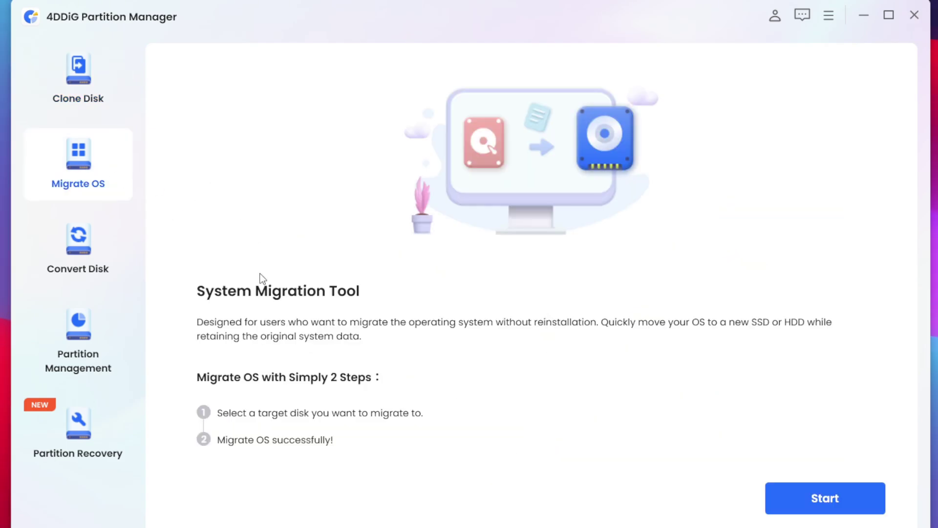
pyautogui.click(99, 247)
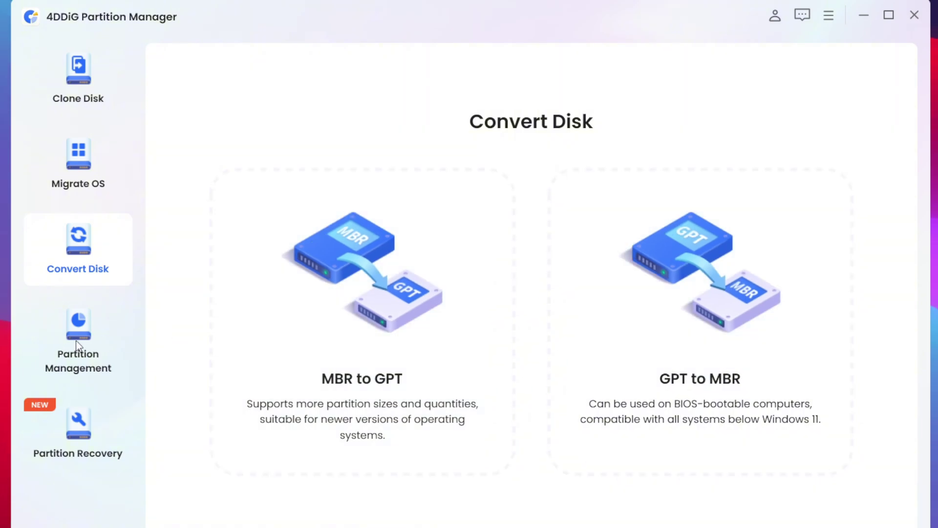
pyautogui.click(77, 345)
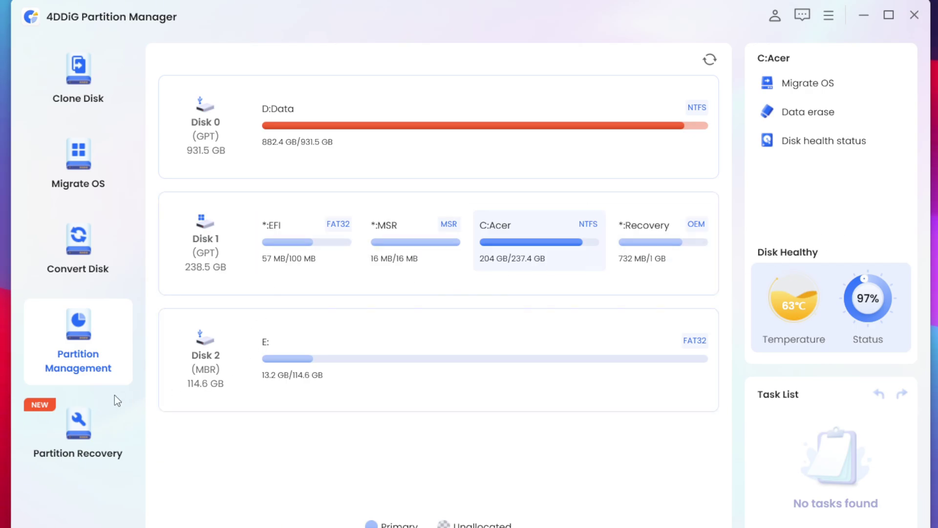
pyautogui.click(92, 420)
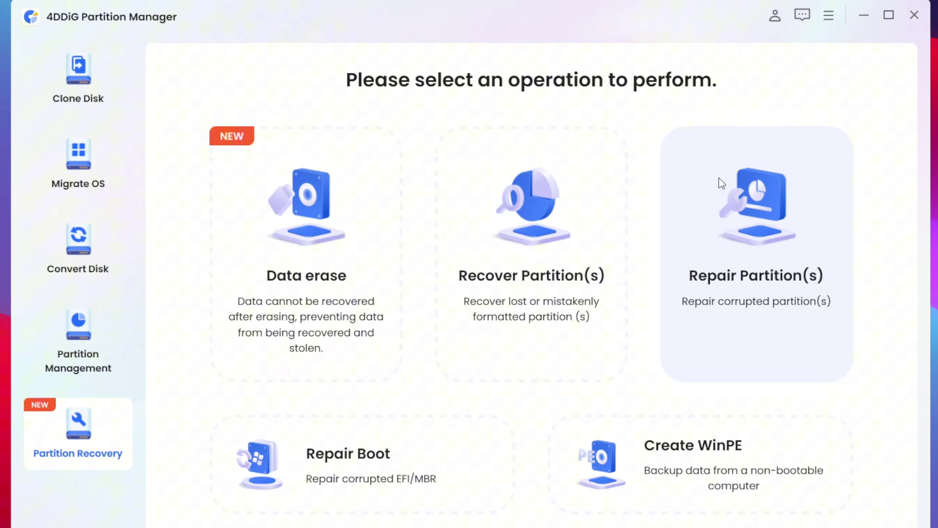
# Start a Clone Disk operation with Disk 1 as the source disk
pyautogui.click(88, 86)
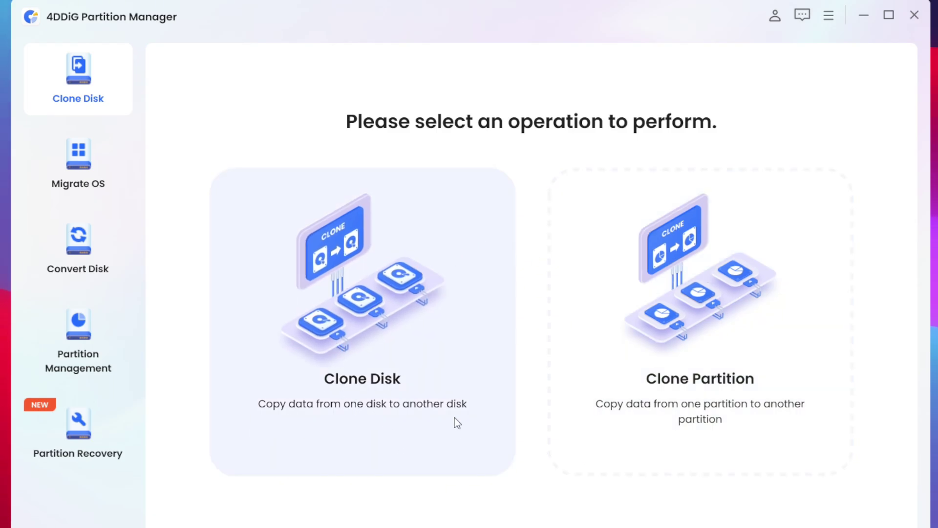
pyautogui.click(350, 278)
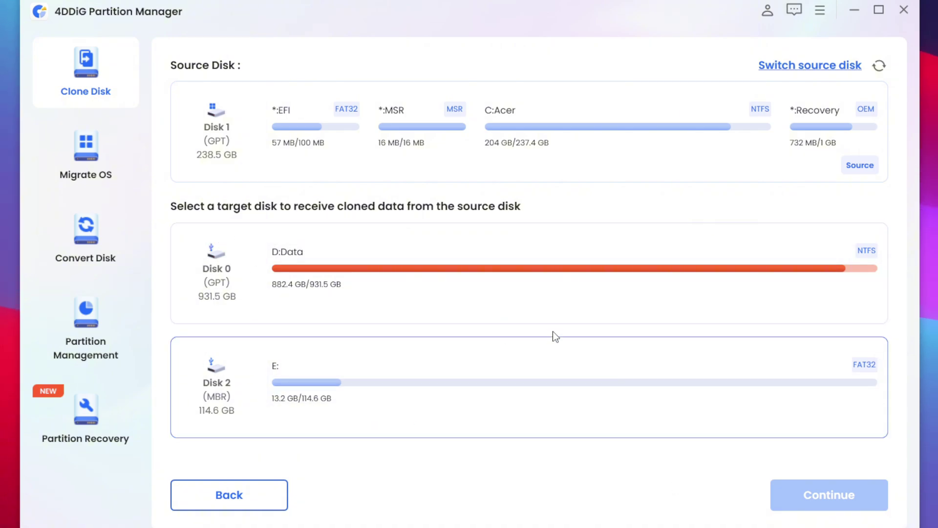
pyautogui.click(413, 271)
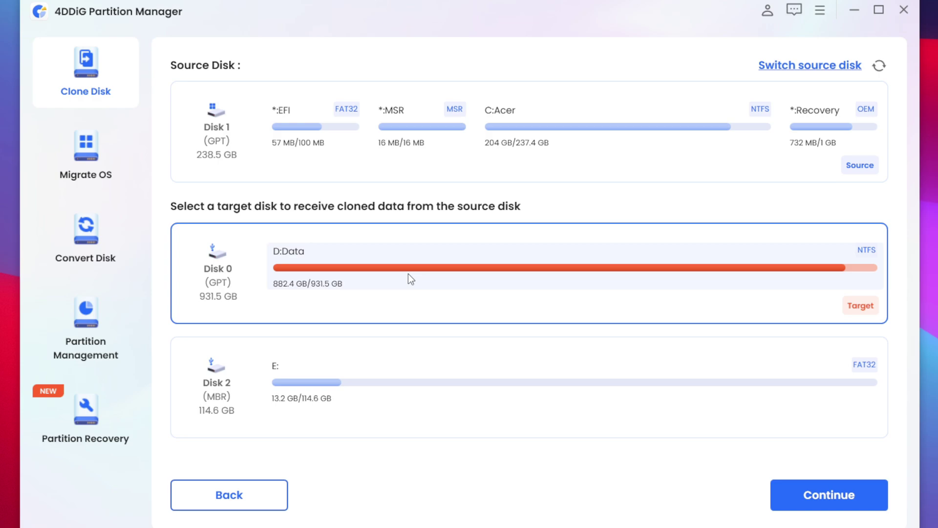
pyautogui.click(299, 401)
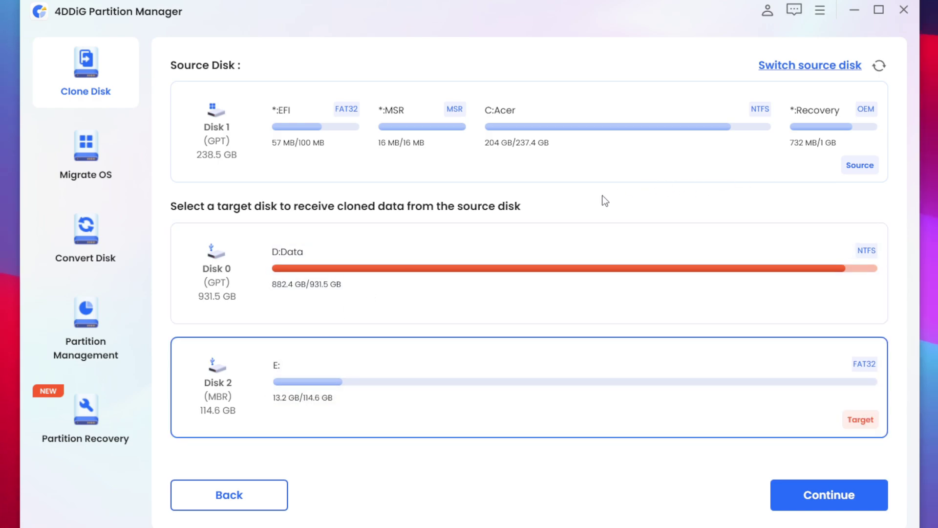
pyautogui.click(837, 67)
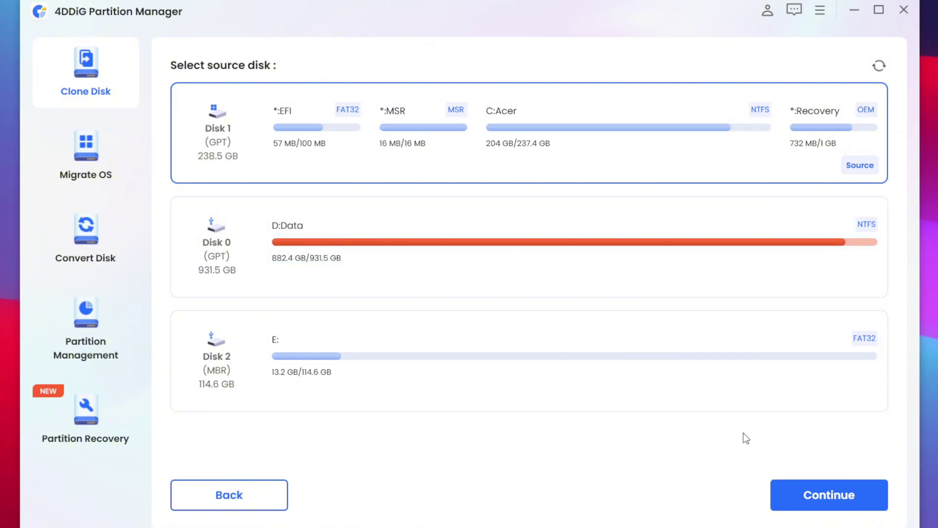
pyautogui.click(820, 488)
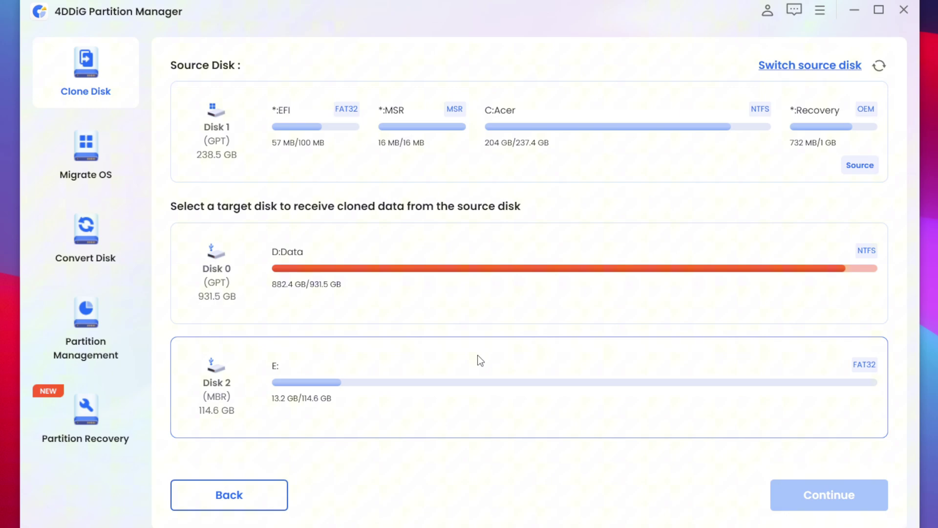
# Mark Disk 2 as the clone target and request the clone
pyautogui.click(255, 358)
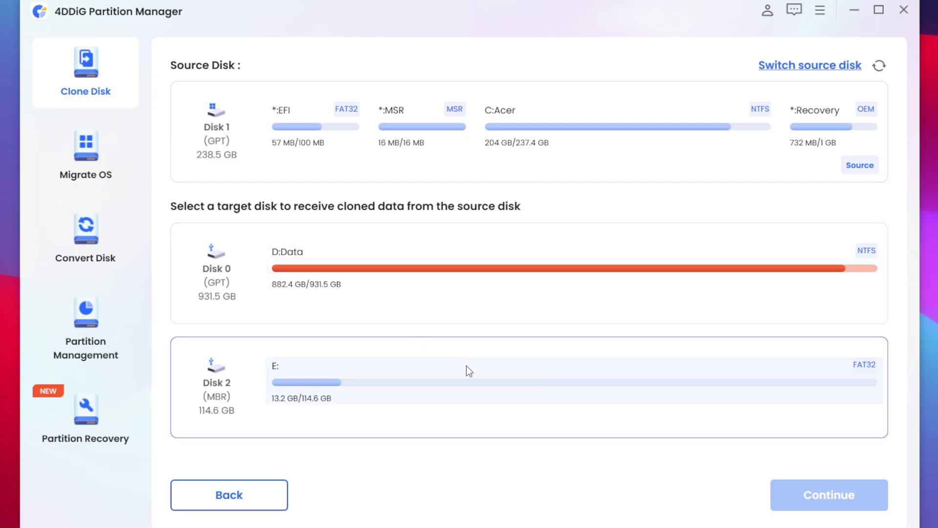
pyautogui.click(257, 351)
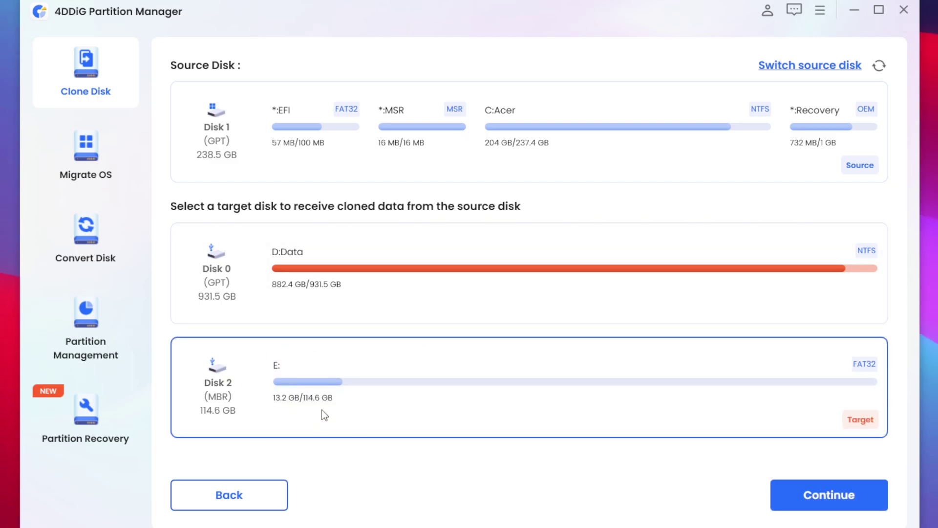
pyautogui.click(822, 503)
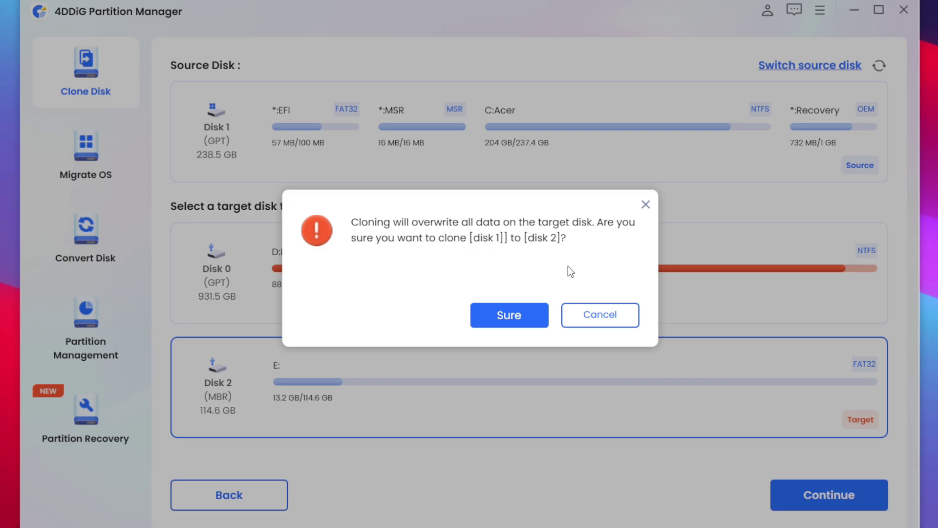
# Retry cloning Disk 1 onto Disk 2, confirm the overwrite, and dismiss the insufficient-space message
pyautogui.click(600, 315)
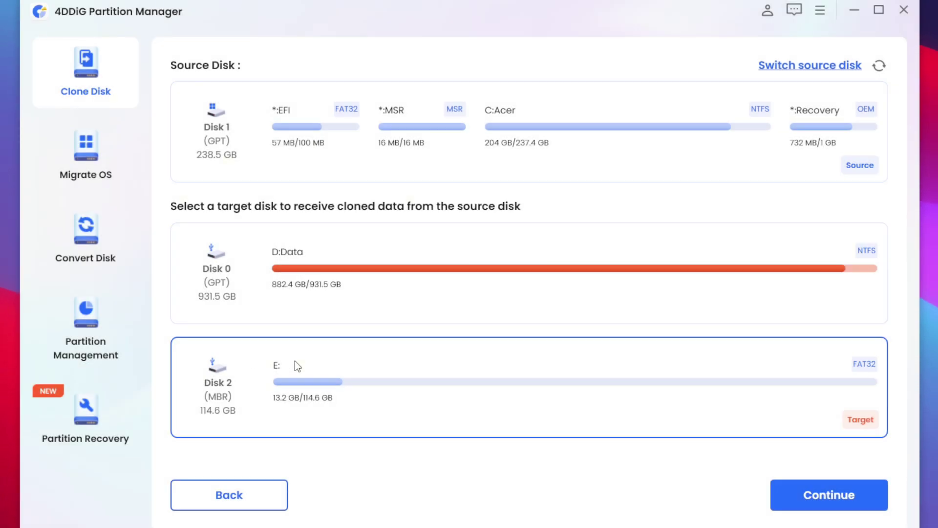
pyautogui.click(797, 495)
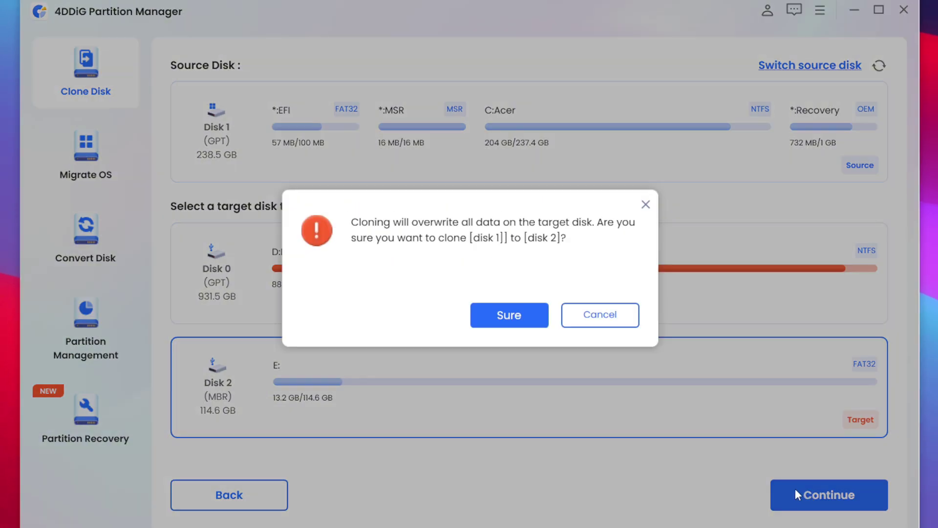
pyautogui.click(505, 317)
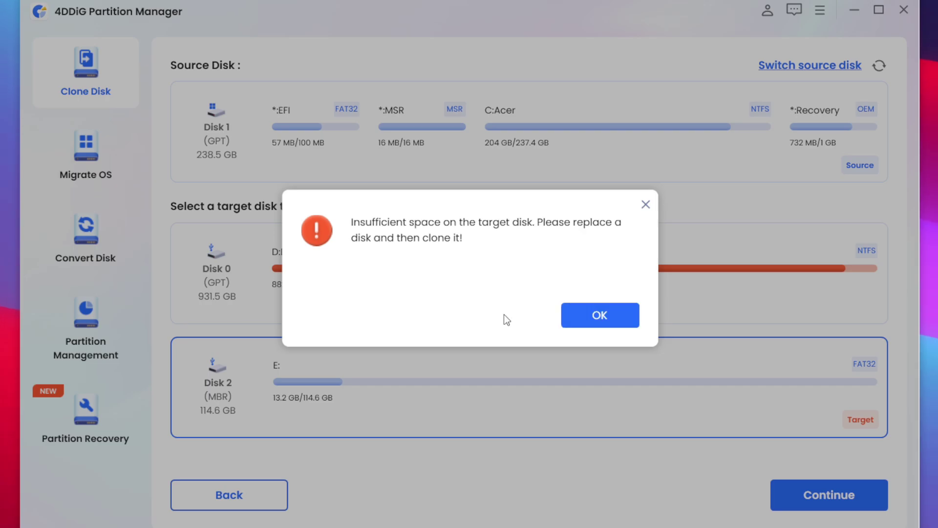
pyautogui.click(600, 322)
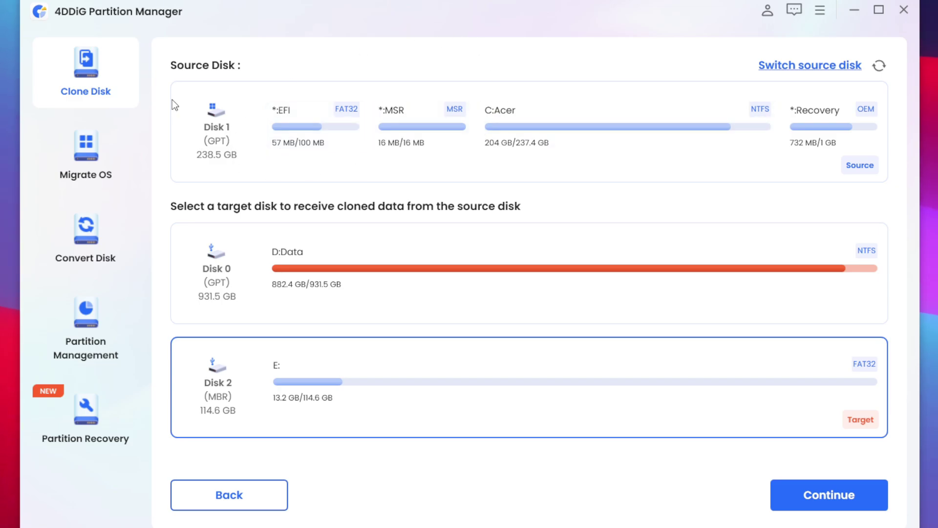
# Select the D:Data partition on Disk 0 in Partition Management and start a split
pyautogui.click(228, 479)
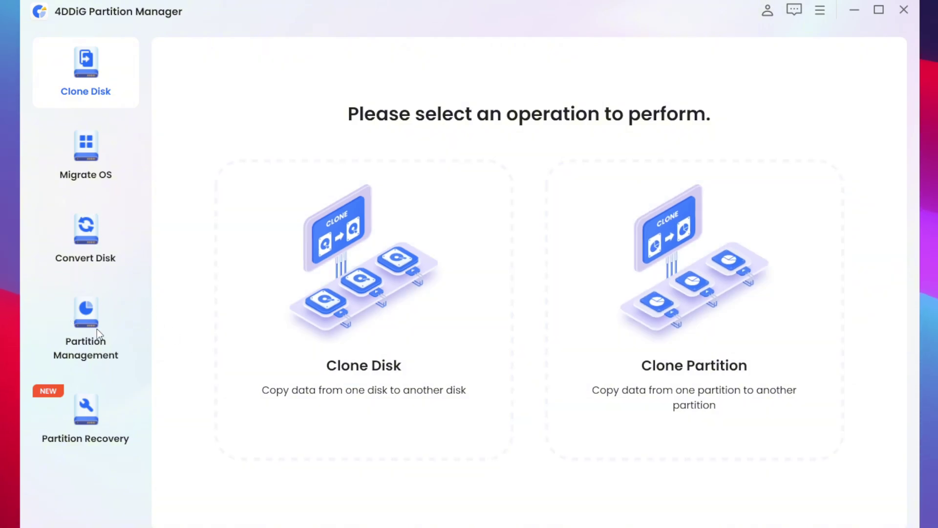
pyautogui.click(97, 339)
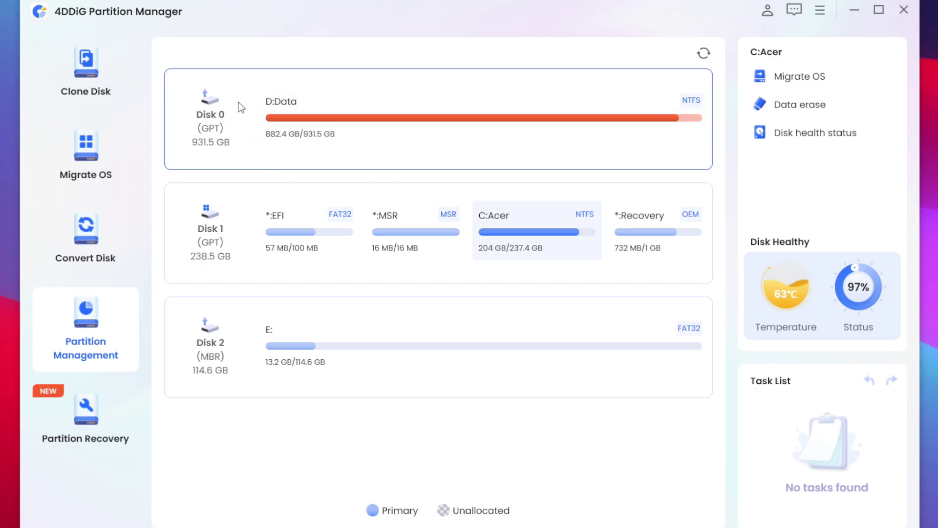
pyautogui.click(211, 106)
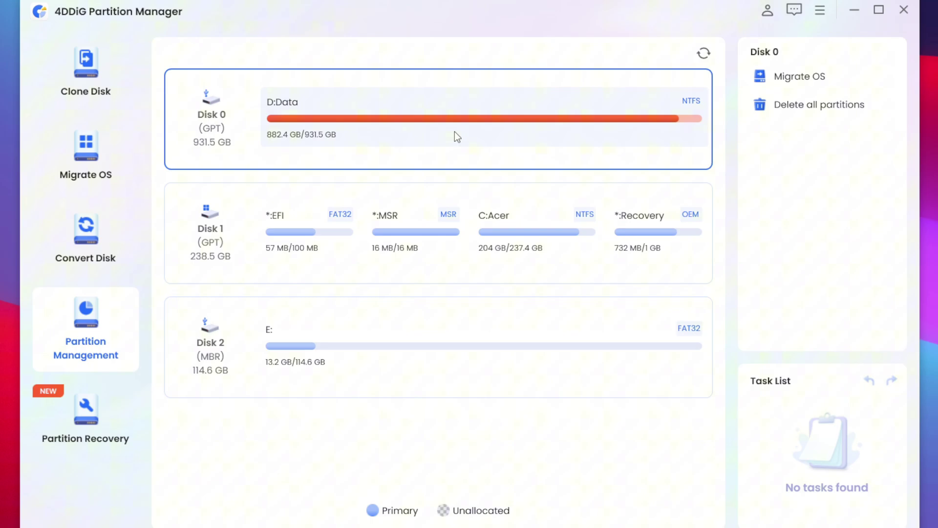
pyautogui.click(650, 140)
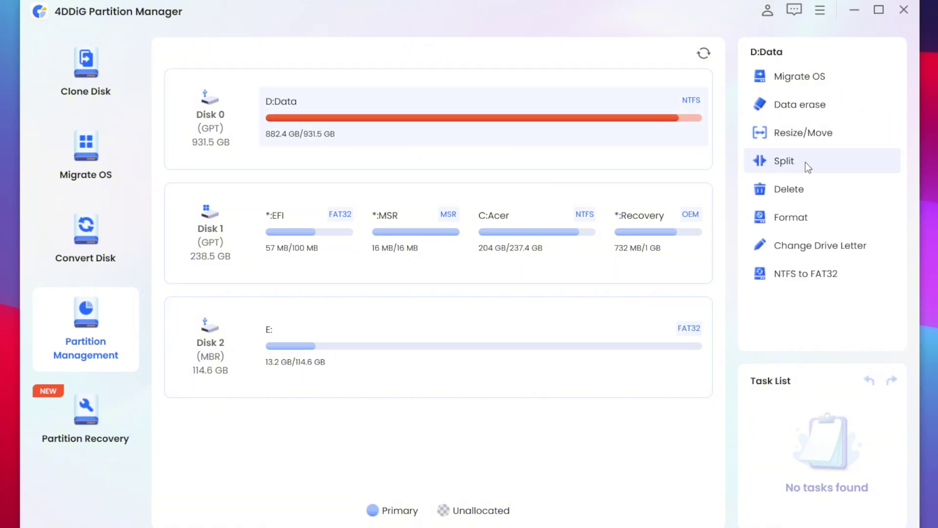
pyautogui.click(756, 157)
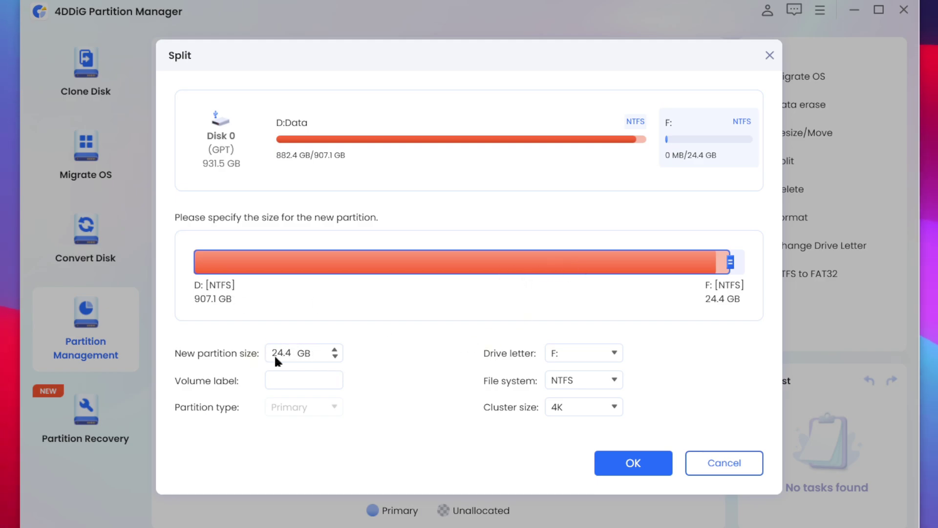
# Size the new partition at 10 MB with letter F: and NTFS, and queue the split
pyautogui.moveTo(728, 262); pyautogui.dragTo(632, 256)
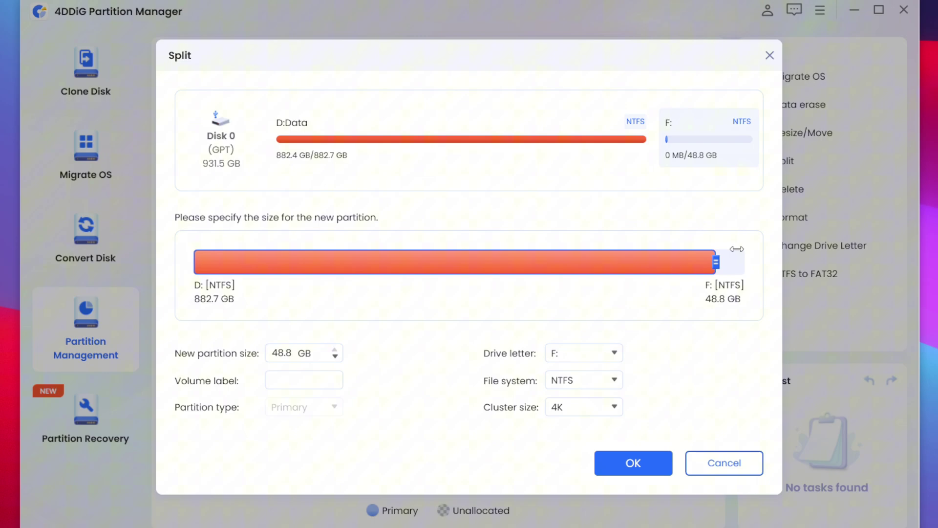
pyautogui.moveTo(737, 249); pyautogui.dragTo(751, 258)
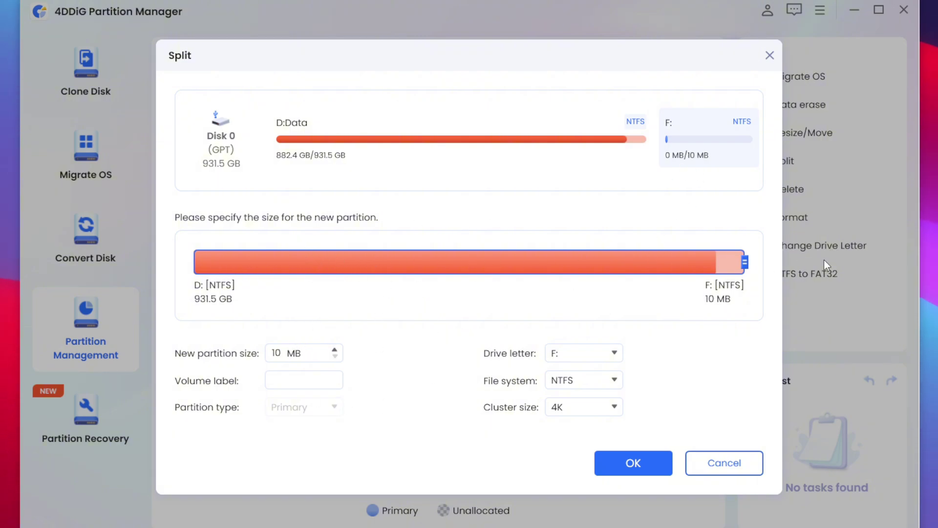
pyautogui.moveTo(747, 264)
pyautogui.mouseDown()
pyautogui.moveTo(716, 262)
pyautogui.moveTo(746, 263)
pyautogui.mouseUp()
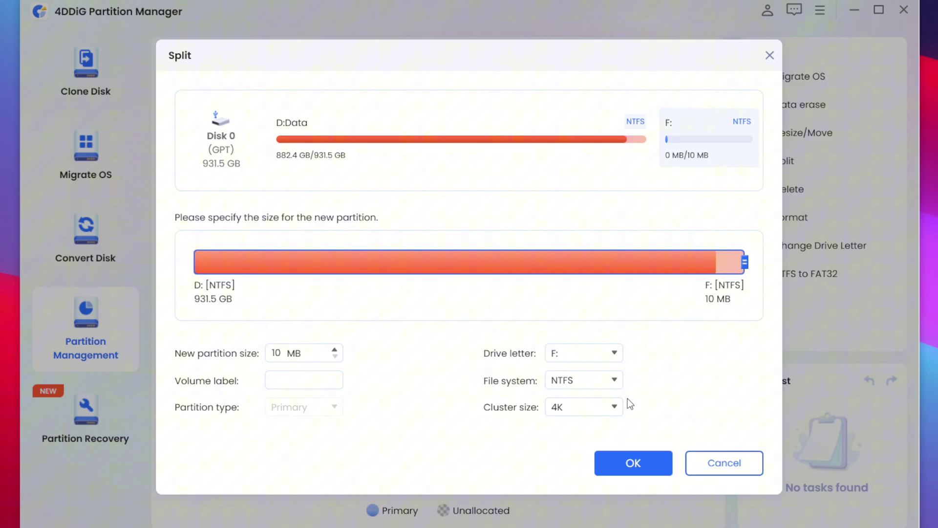
pyautogui.click(605, 355)
pyautogui.click(563, 369)
pyautogui.click(604, 383)
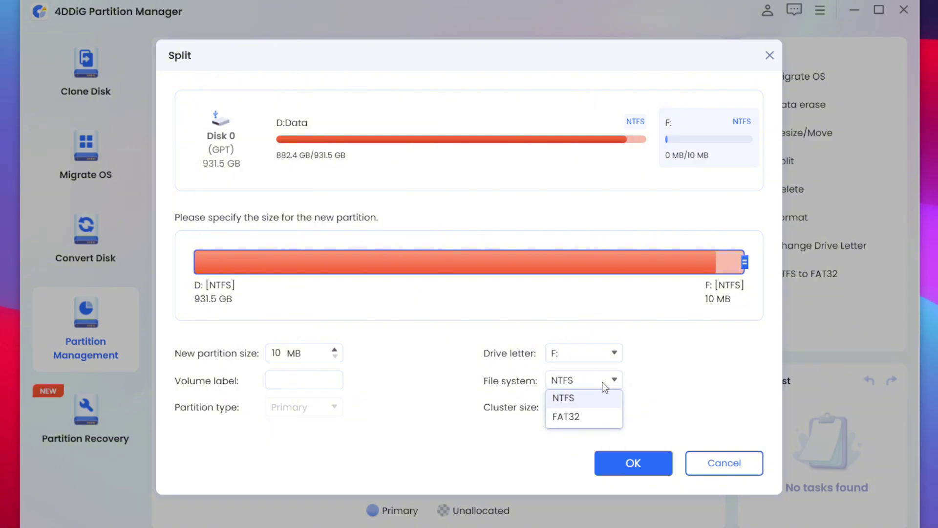
pyautogui.click(591, 385)
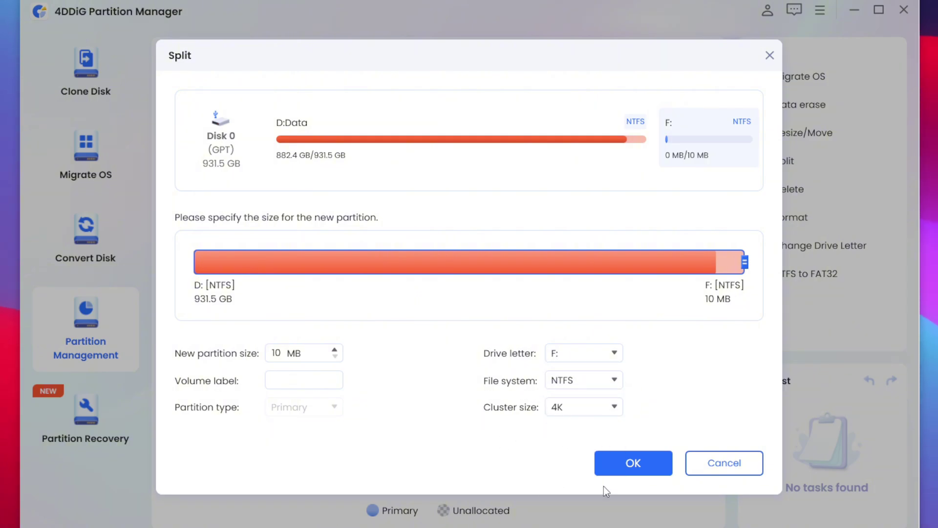
pyautogui.click(617, 463)
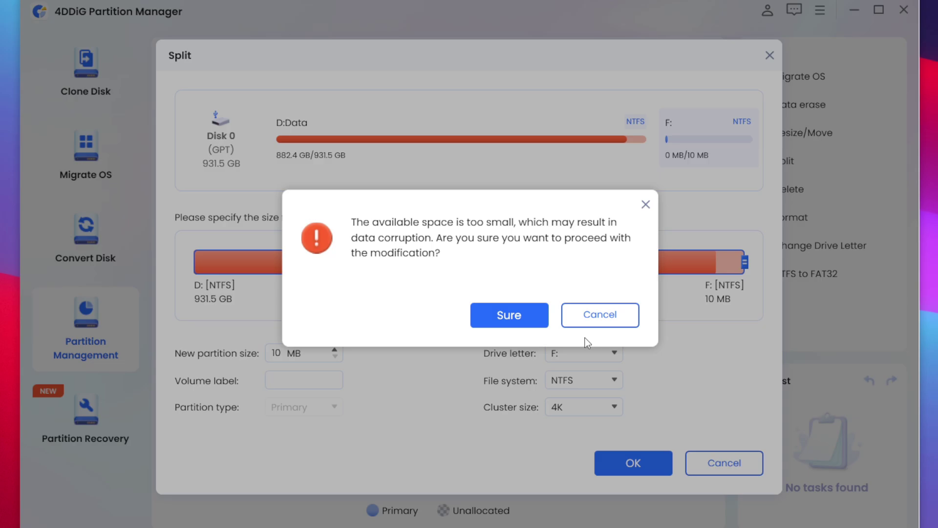
pyautogui.click(513, 320)
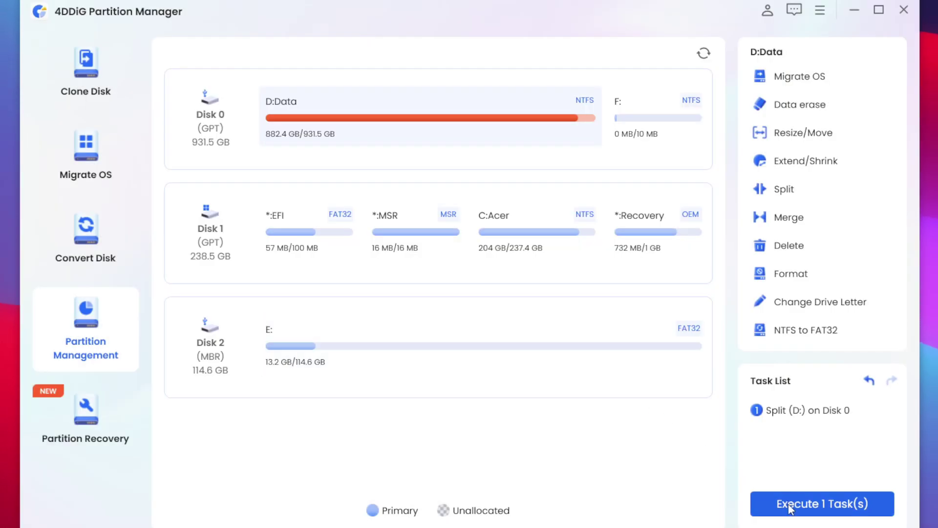
# Execute the queued split of D:, accepting the partition-in-use warning, and finish
pyautogui.click(811, 513)
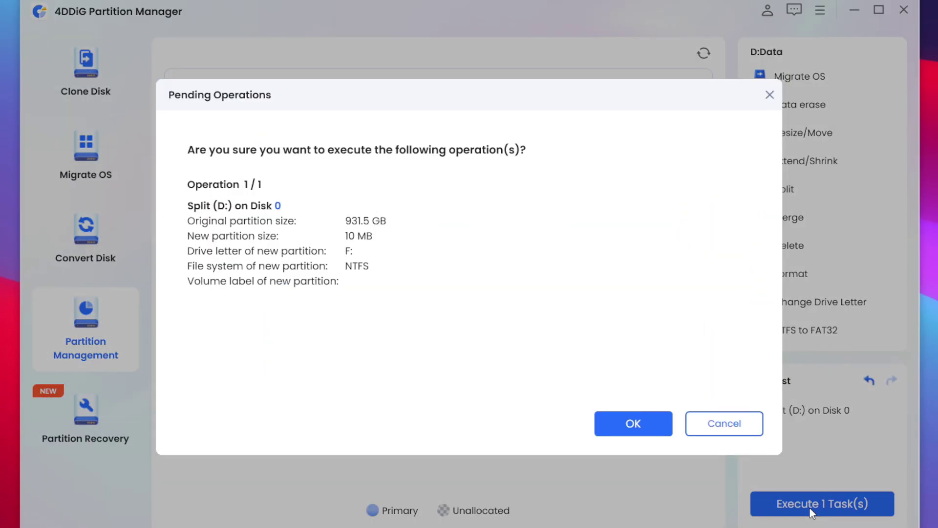
pyautogui.click(624, 430)
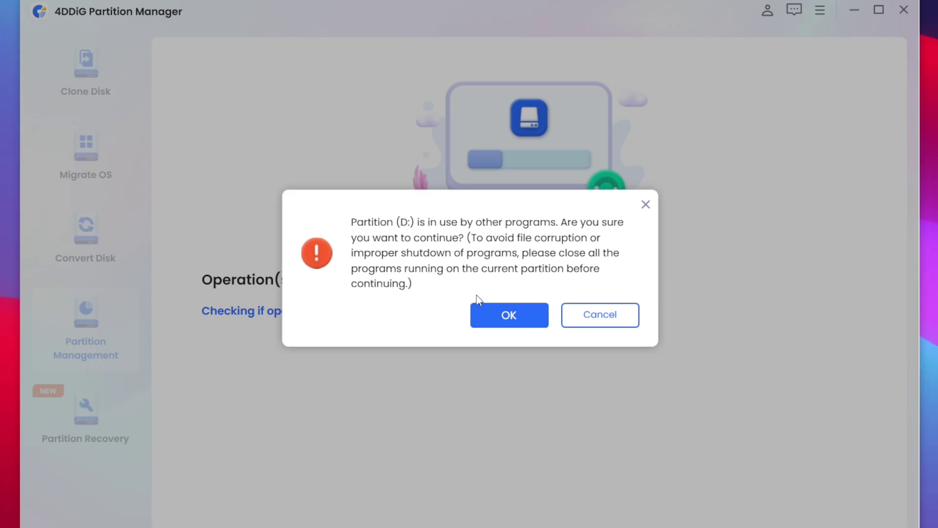
pyautogui.click(484, 317)
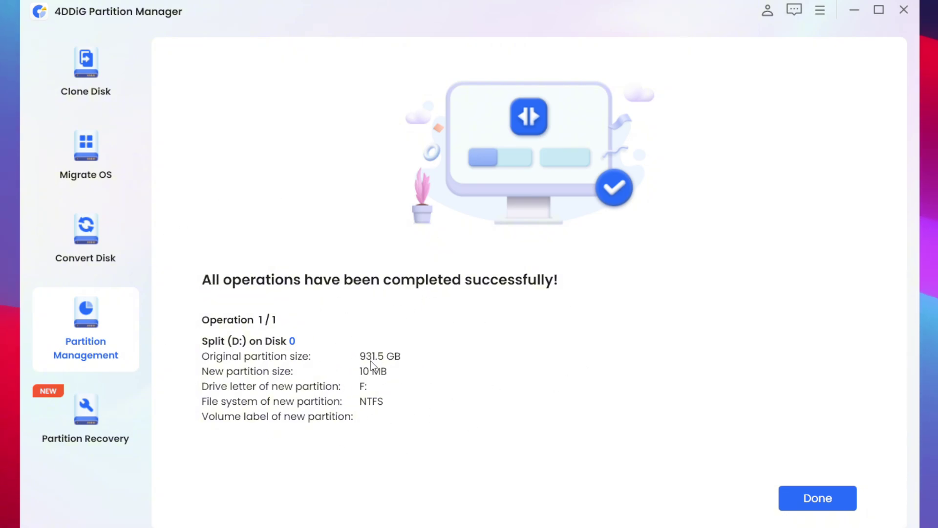
pyautogui.click(815, 501)
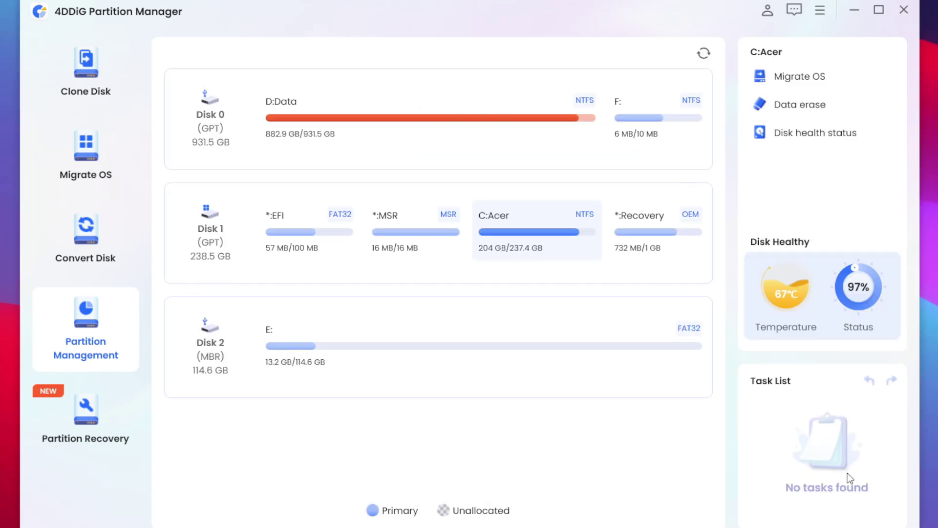
# Start a Clone Partition operation with F: as the source partition
pyautogui.click(87, 61)
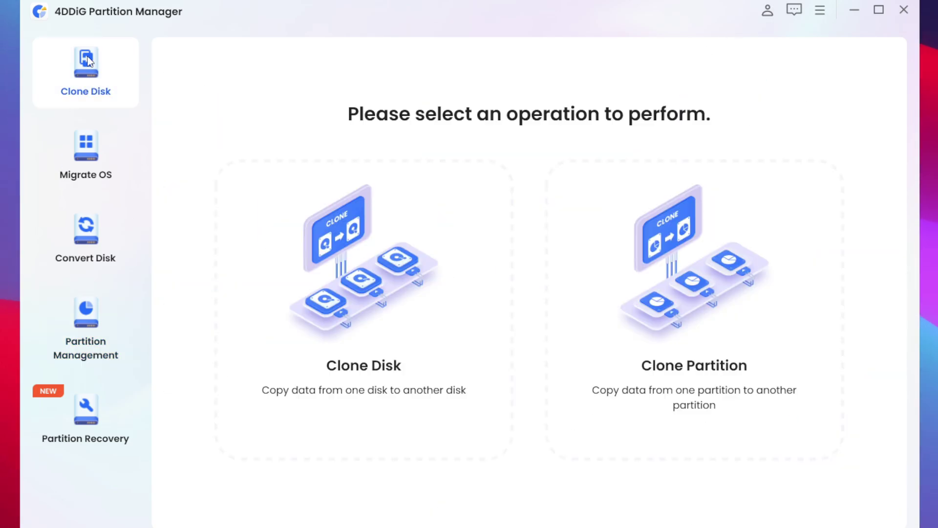
pyautogui.click(751, 362)
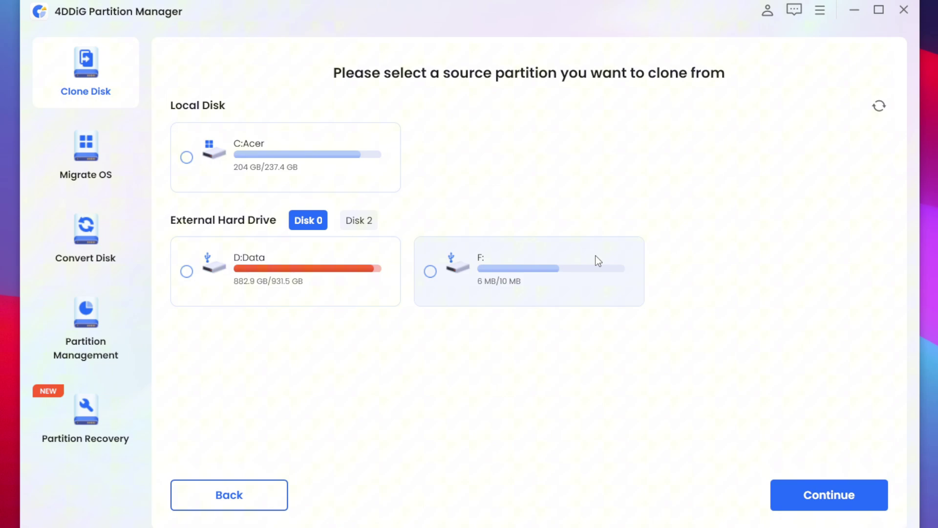
pyautogui.click(464, 283)
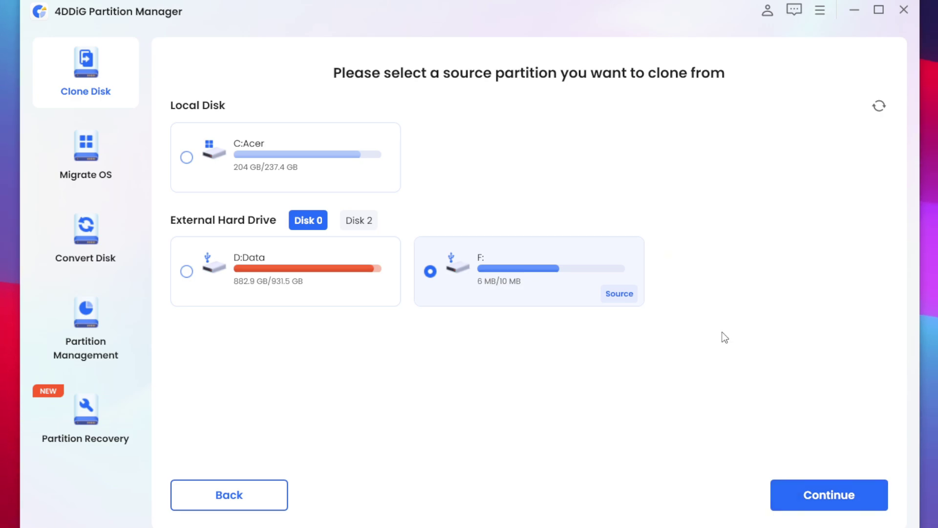
pyautogui.click(775, 509)
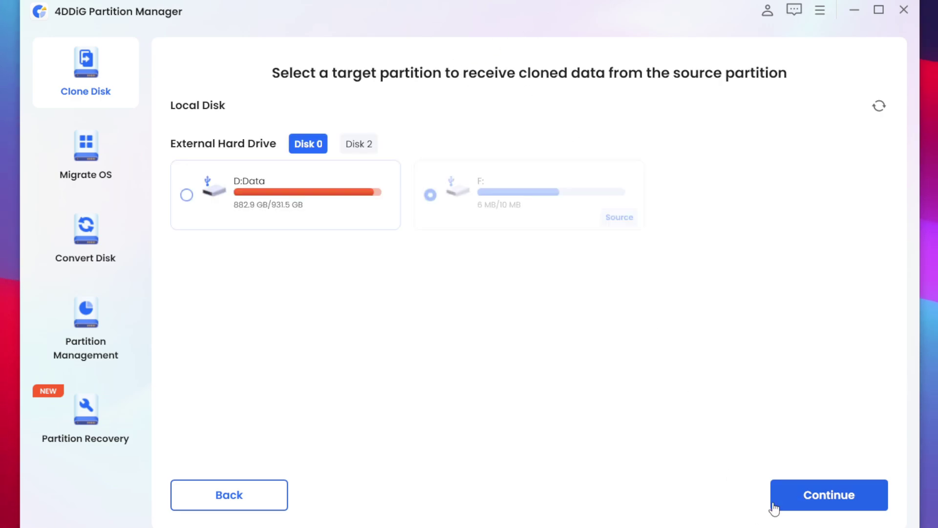
# Clone F: onto the E: partition of Disk 2, confirming the overwrite
pyautogui.click(358, 144)
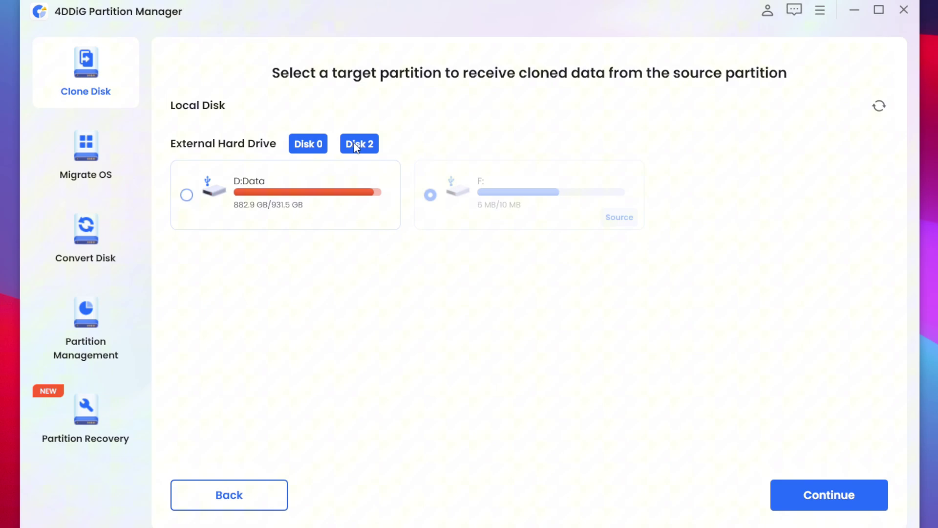
pyautogui.click(358, 144)
pyautogui.click(299, 203)
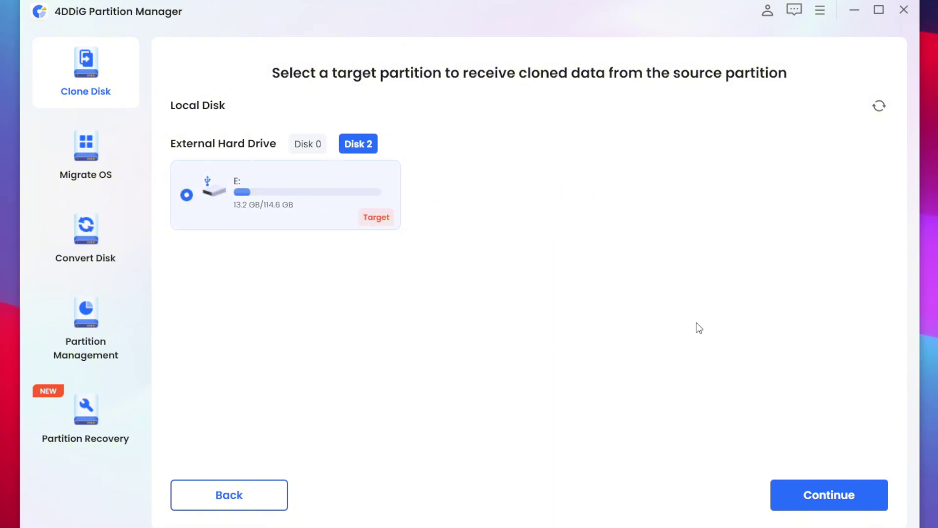
pyautogui.click(832, 503)
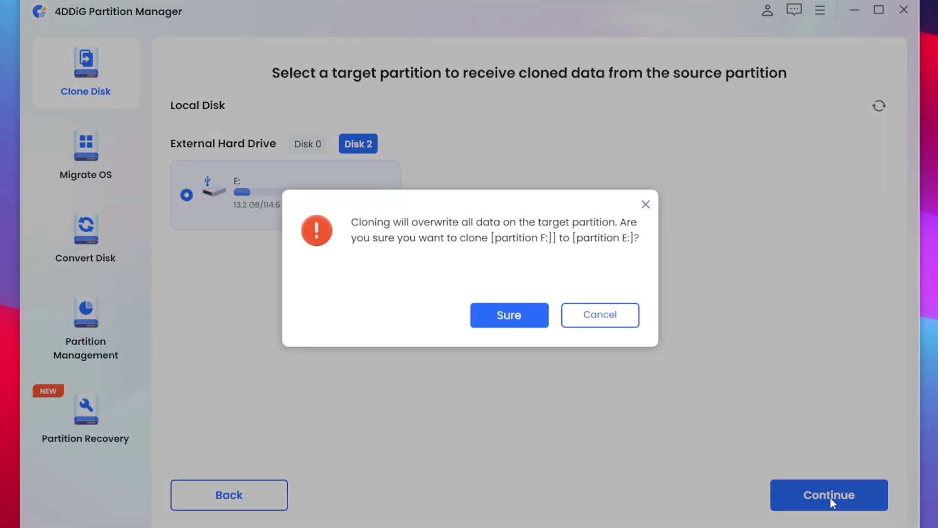
pyautogui.click(512, 318)
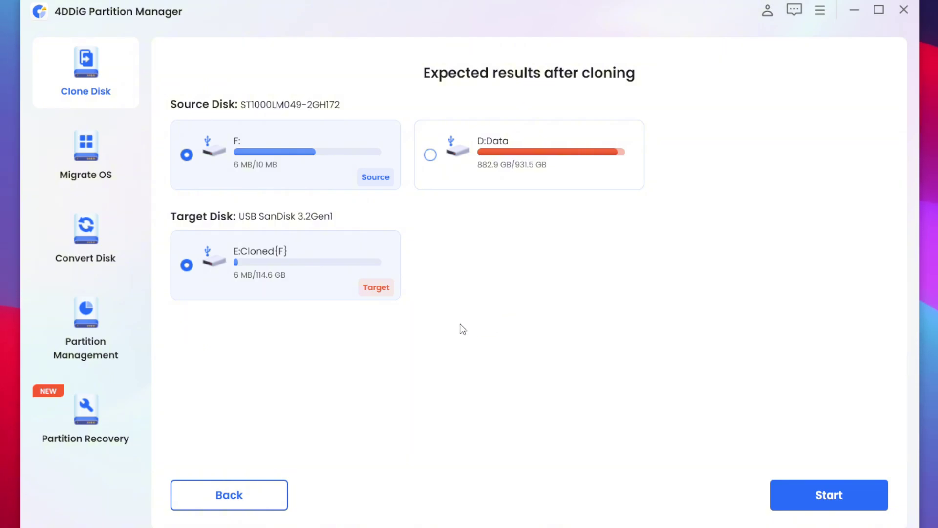
pyautogui.click(832, 498)
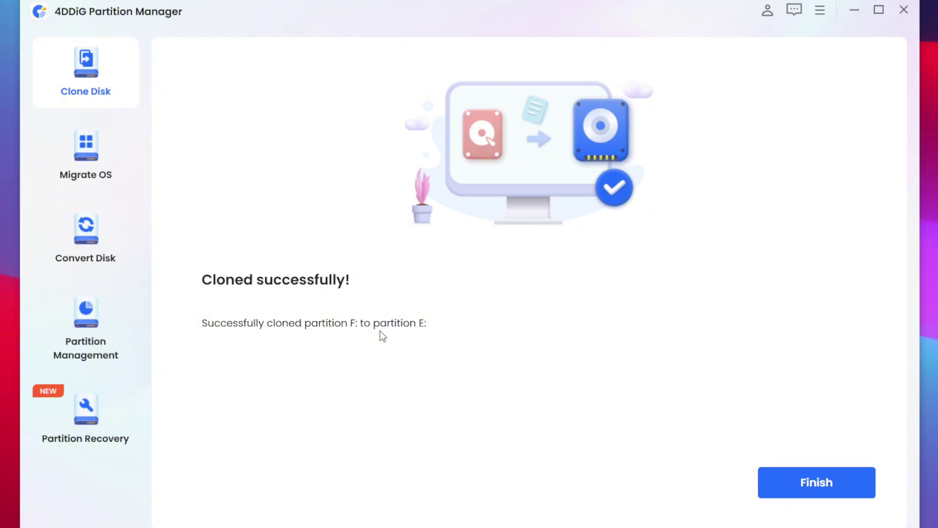
pyautogui.click(846, 493)
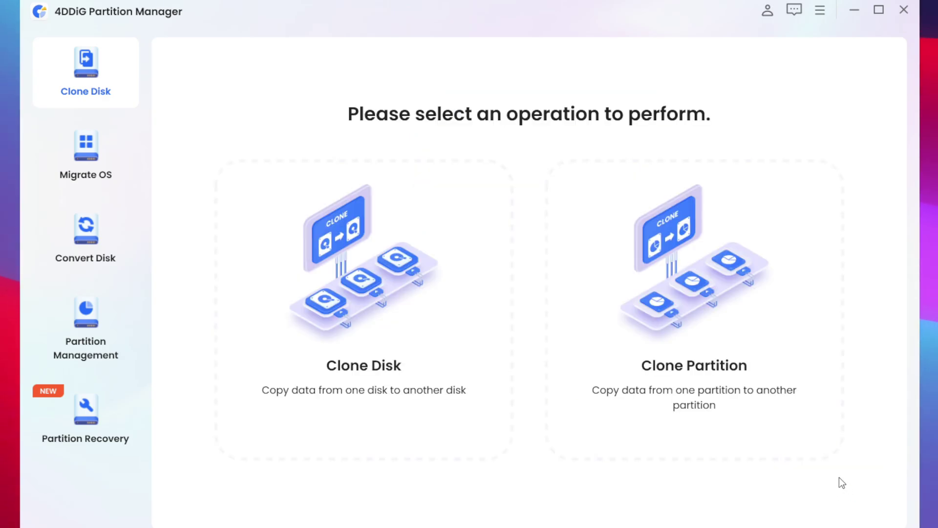
# Select Disk 2's unallocated space and try creating a 56.6 GB partition there
pyautogui.click(106, 324)
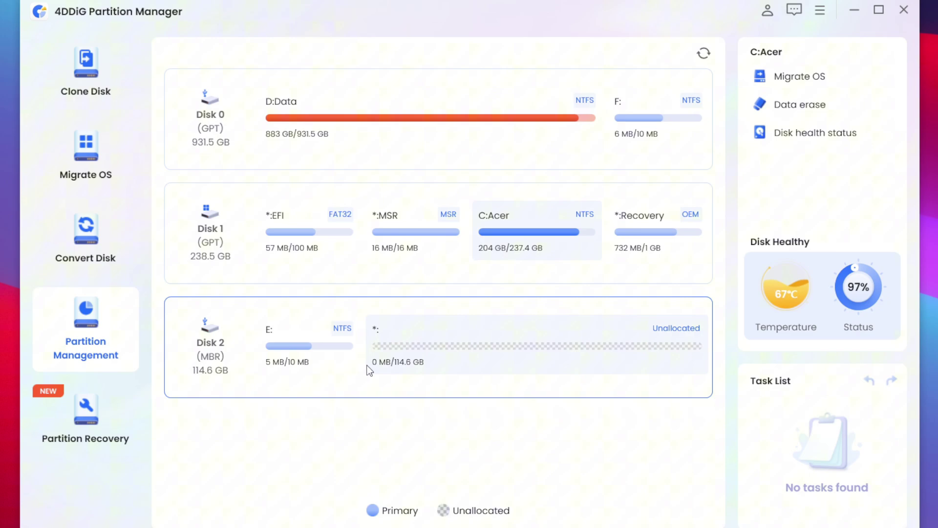
pyautogui.click(408, 352)
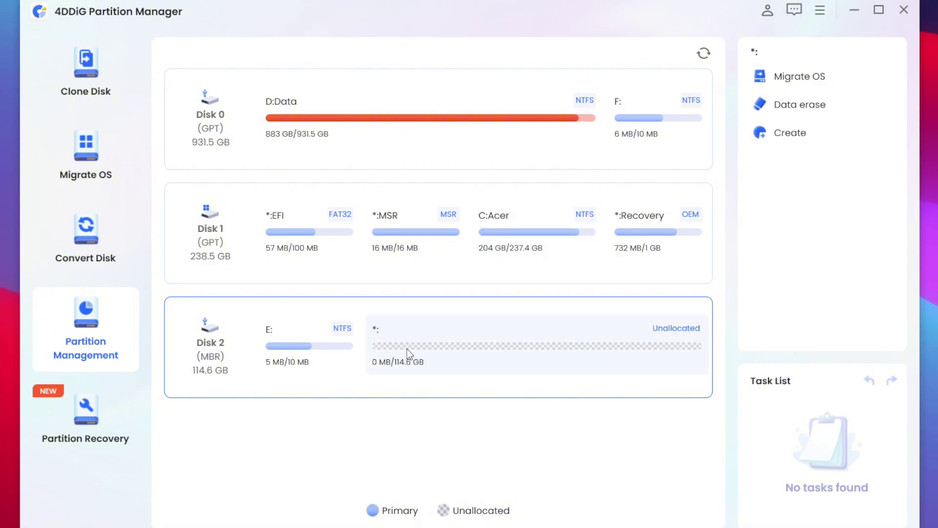
pyautogui.click(327, 351)
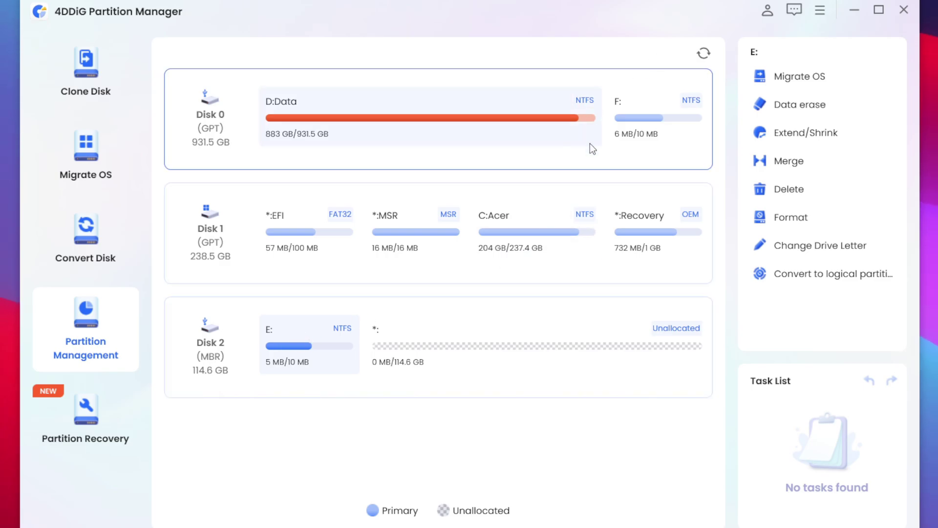
pyautogui.click(455, 341)
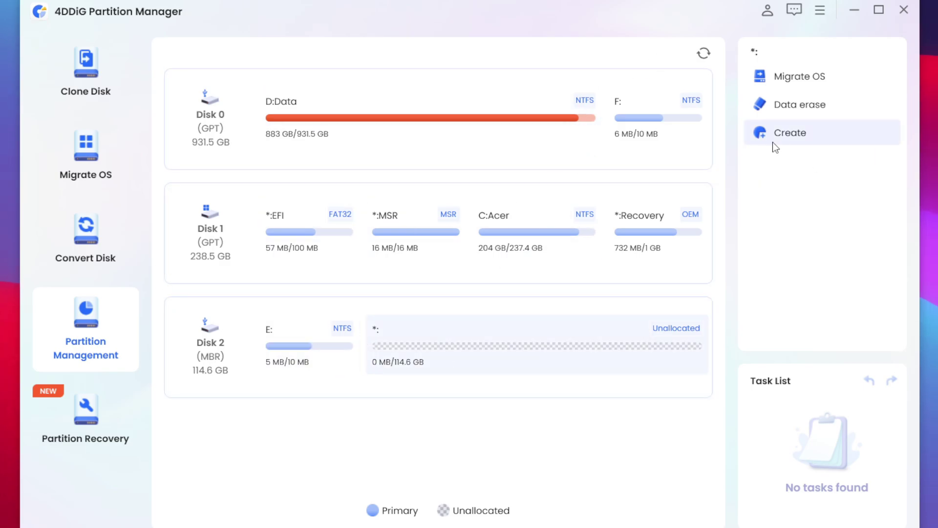
pyautogui.click(784, 135)
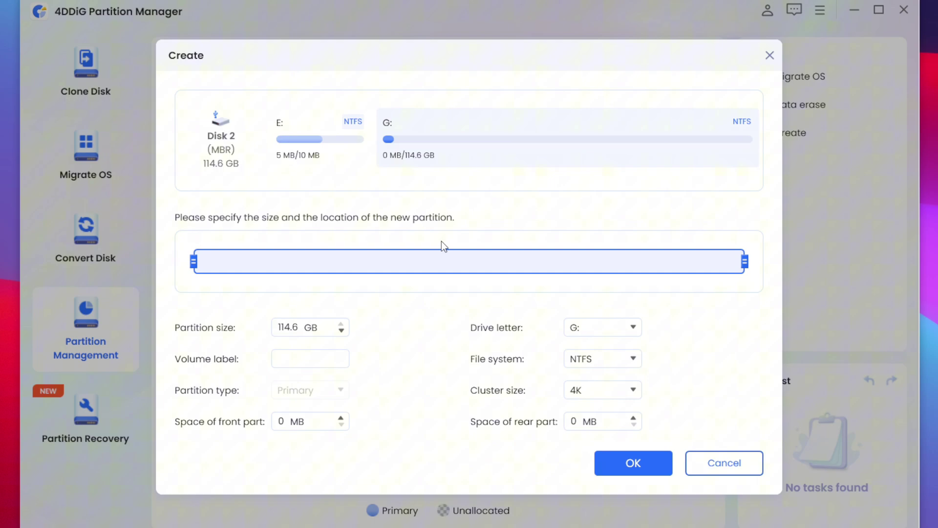
pyautogui.moveTo(194, 261); pyautogui.dragTo(477, 263)
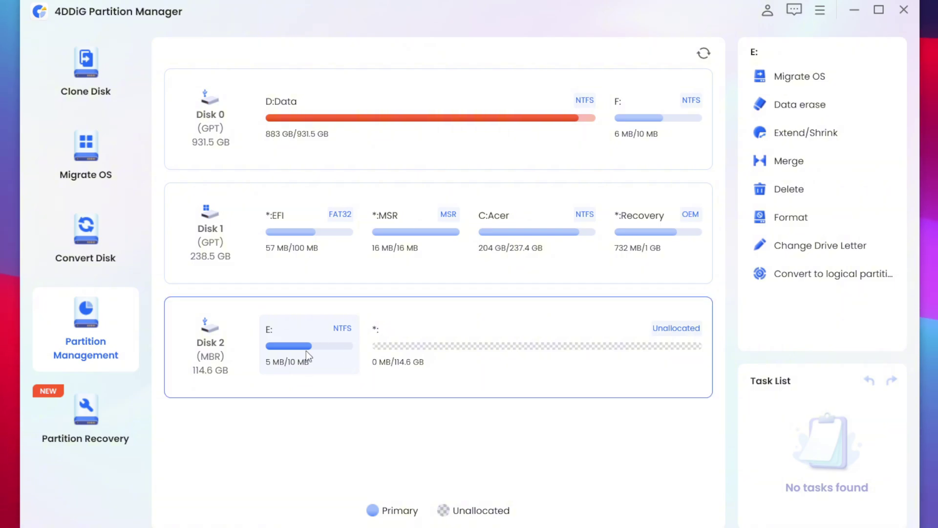
# Extend E: across all of Disk 2 and apply the pending task
pyautogui.rightClick(306, 351)
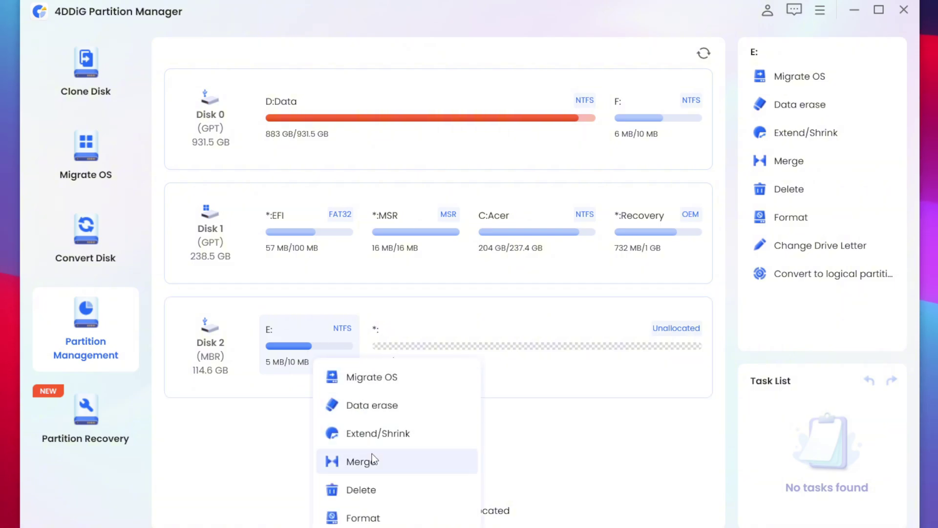
pyautogui.click(384, 434)
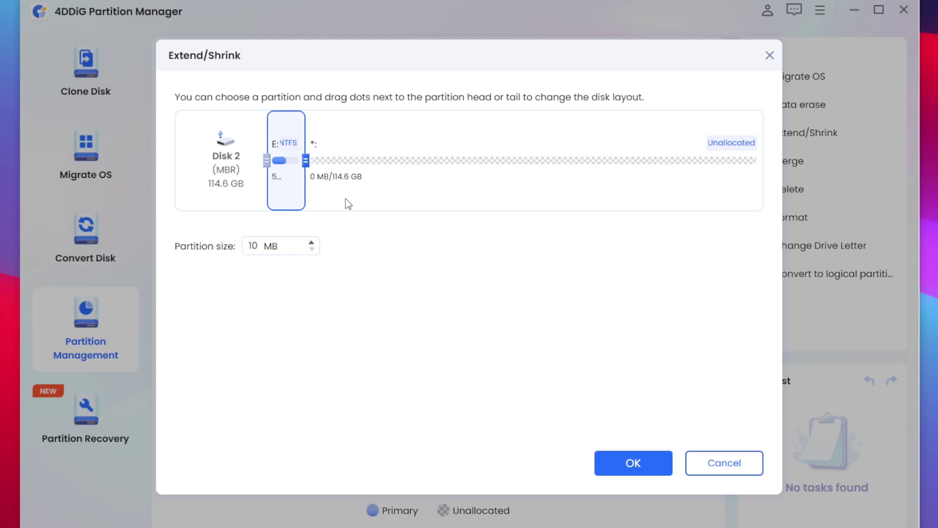
pyautogui.moveTo(306, 160); pyautogui.dragTo(826, 165)
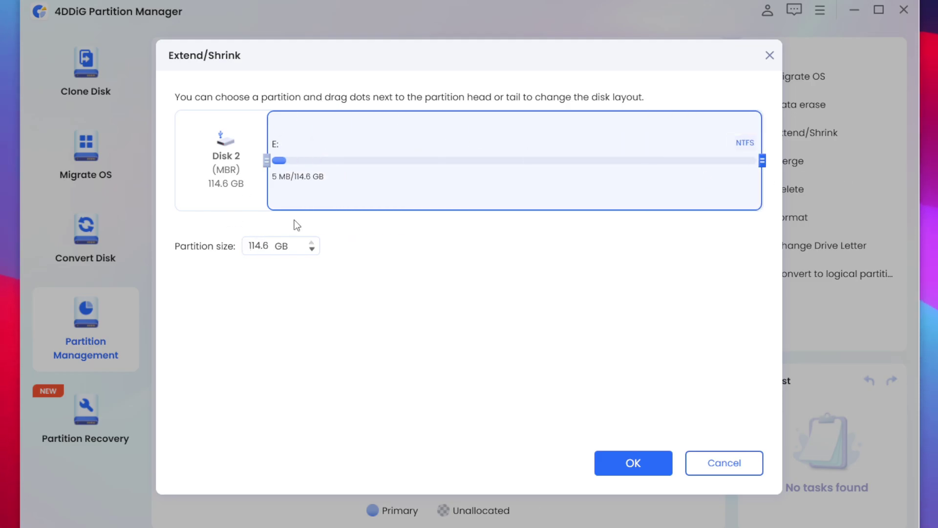
pyautogui.click(647, 467)
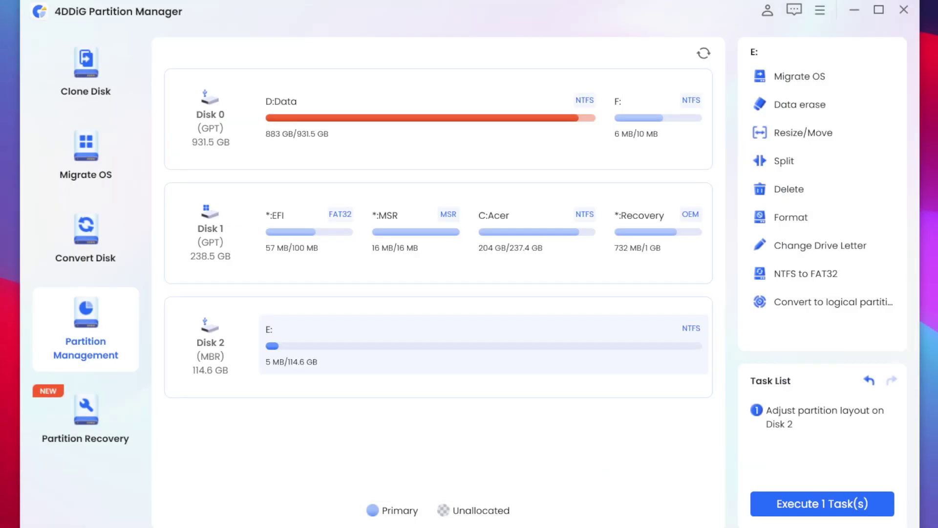
pyautogui.click(782, 507)
pyautogui.click(628, 422)
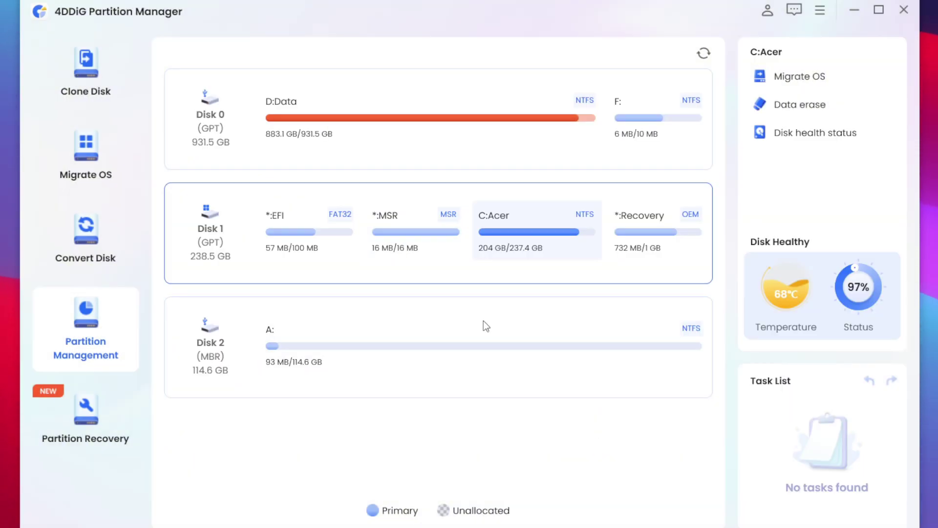
# Select the enlarged A: partition, then view the 'An All-in-One Disk Partition Manager' product page
pyautogui.click(442, 329)
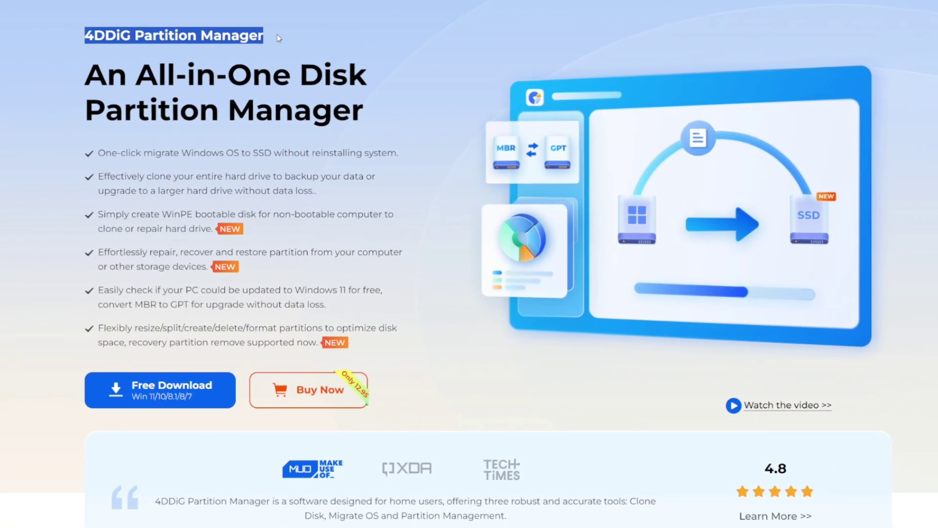
pyautogui.click(278, 38)
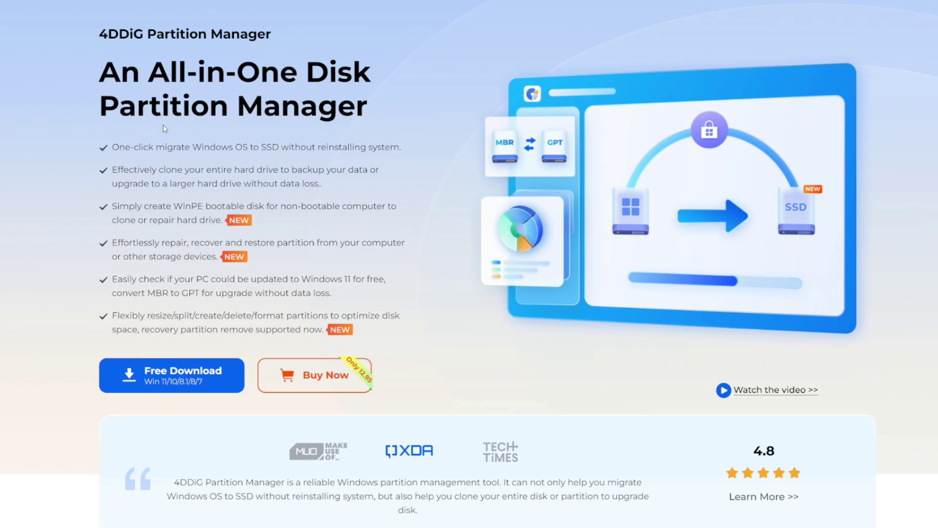